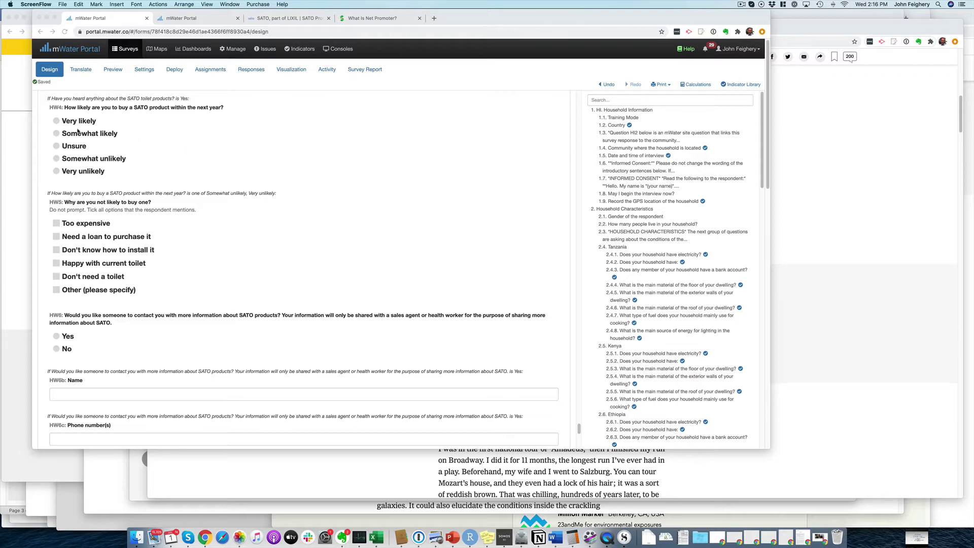
# - View the SATO product web page, then examine the display condition of survey question HW4 in the form design
pyautogui.click(291, 20)
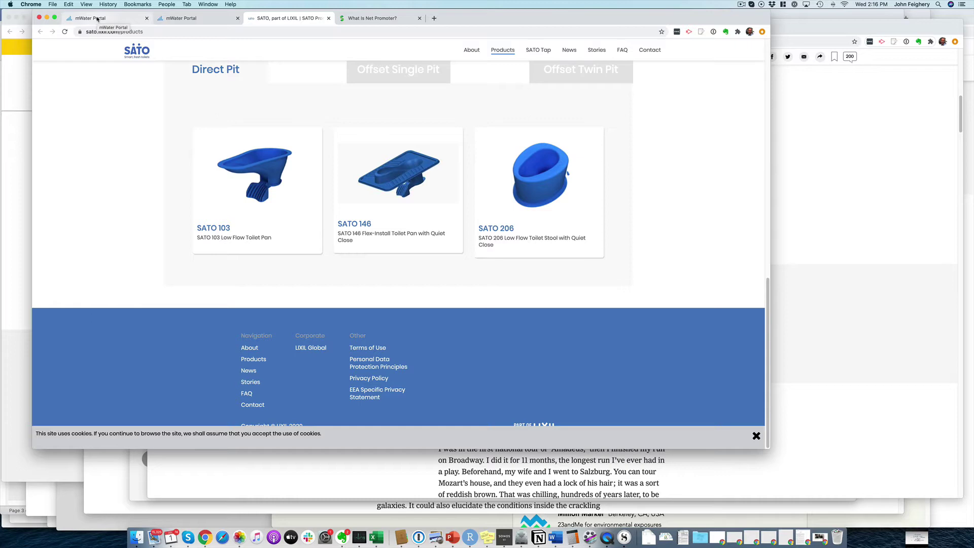
pyautogui.click(98, 19)
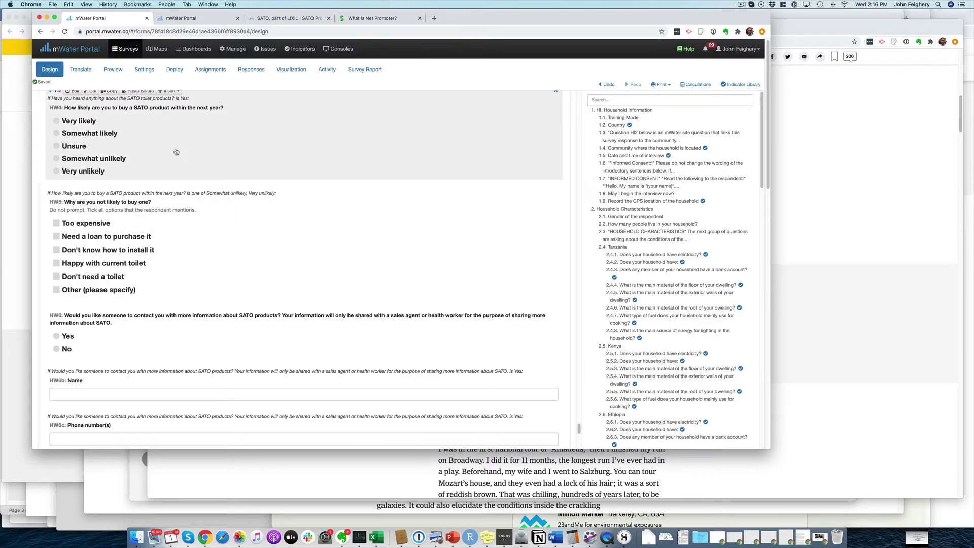
pyautogui.scroll(3, 176, 152)
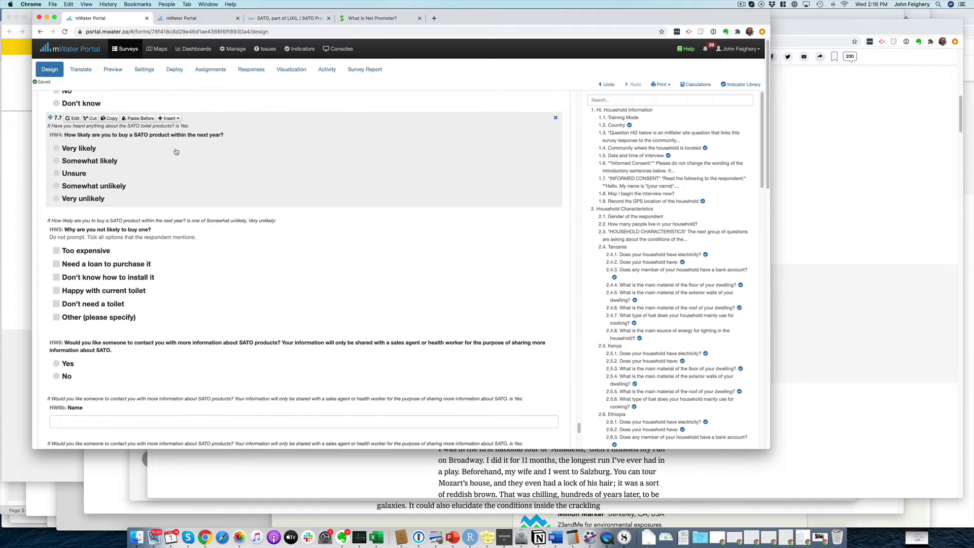
pyautogui.scroll(-1, 176, 149)
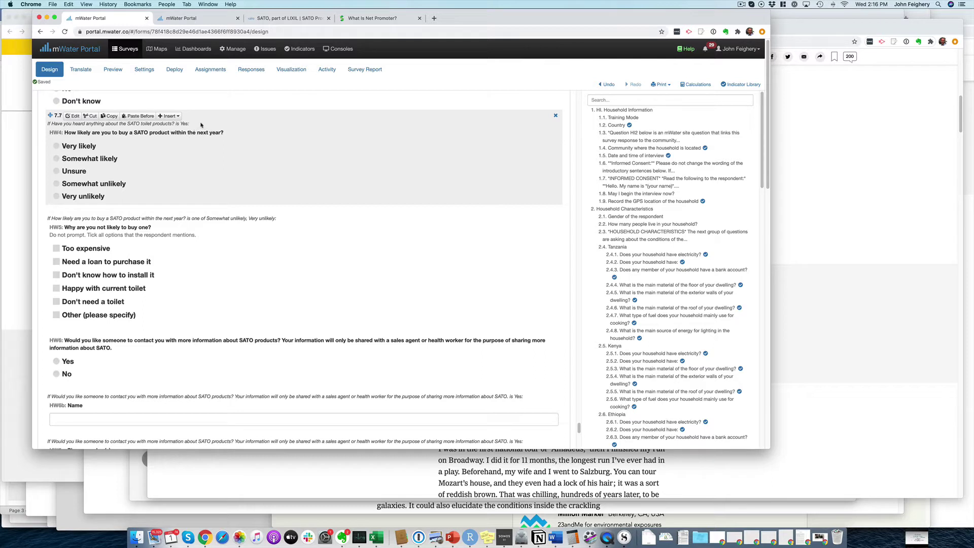
pyautogui.moveTo(200, 124); pyautogui.dragTo(40, 123)
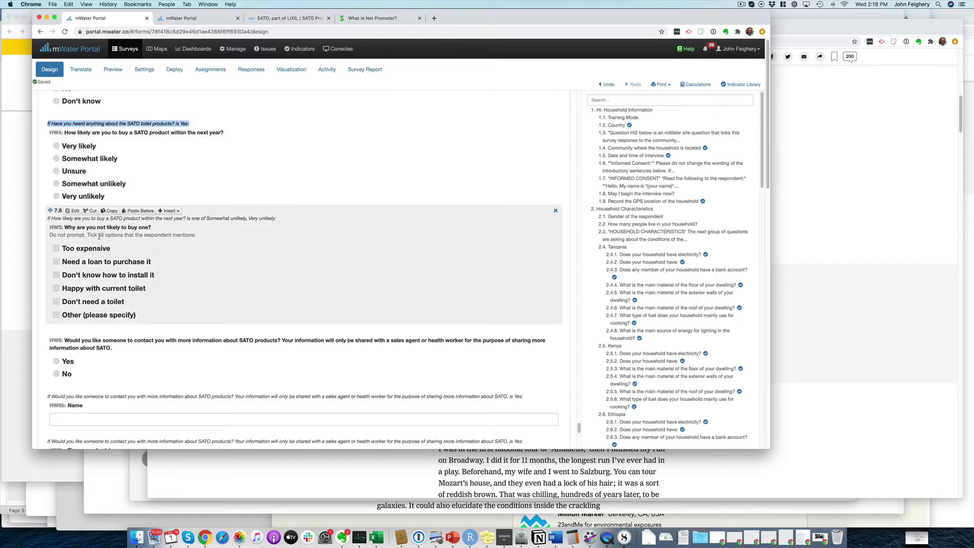
# - Try several answers to question HW4 and the Other (please specify) option of HW5, and review the follow-up questions
pyautogui.click(83, 186)
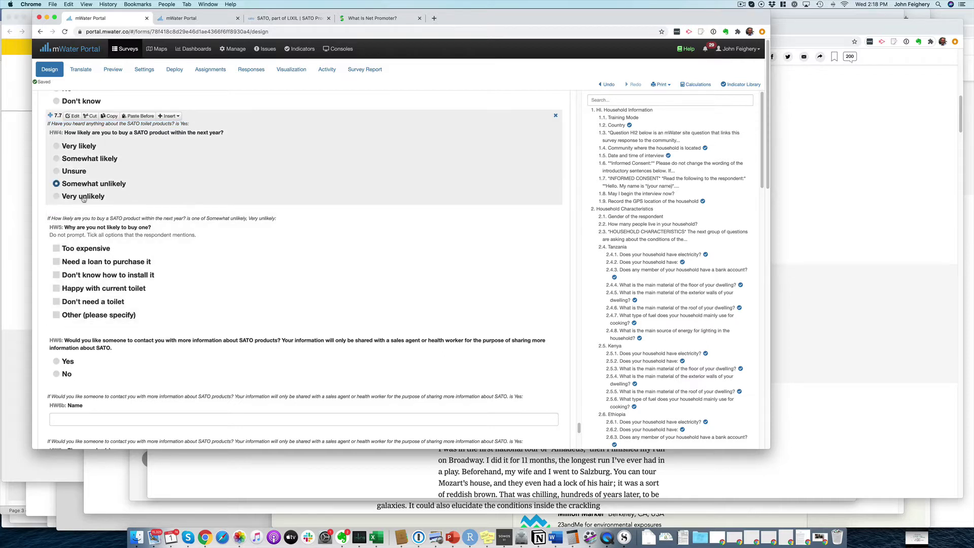
pyautogui.click(83, 197)
pyautogui.click(69, 173)
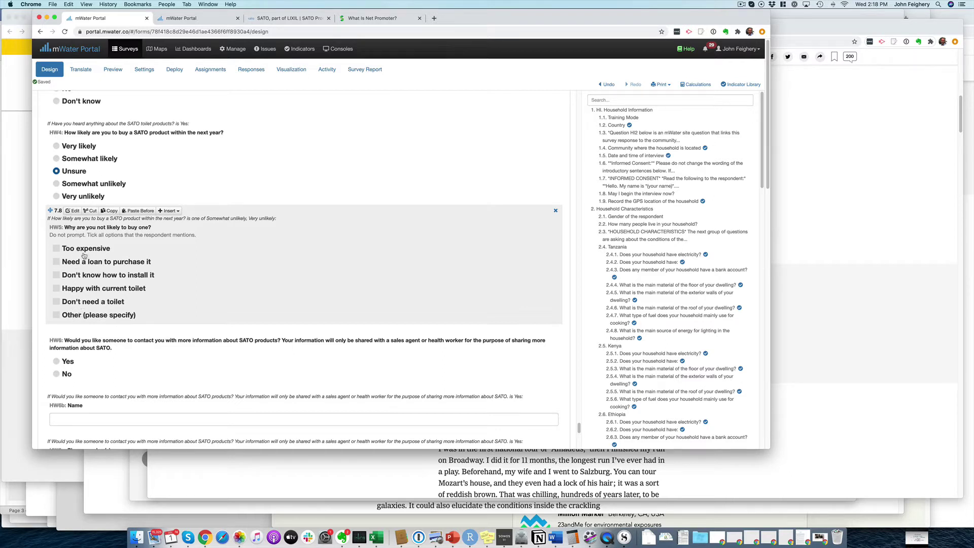
pyautogui.click(55, 317)
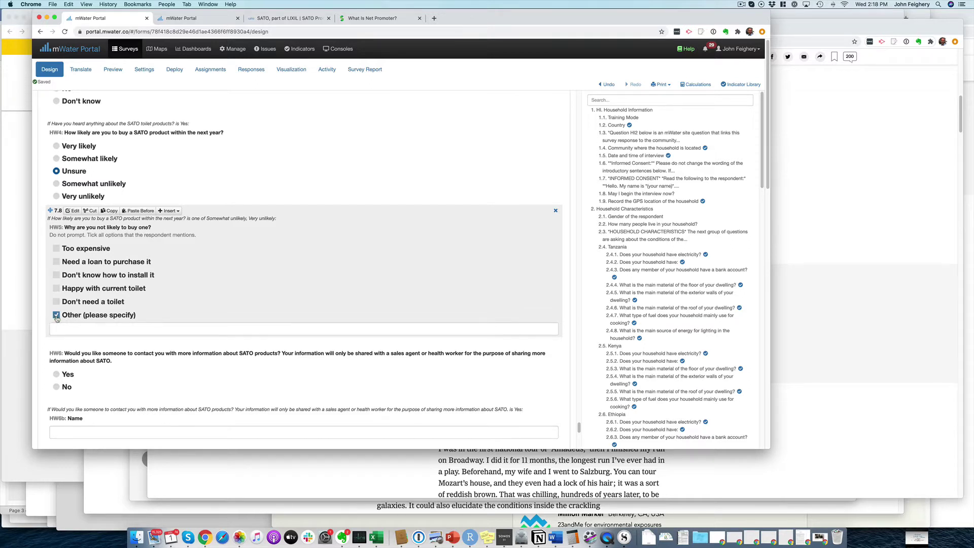
pyautogui.click(57, 317)
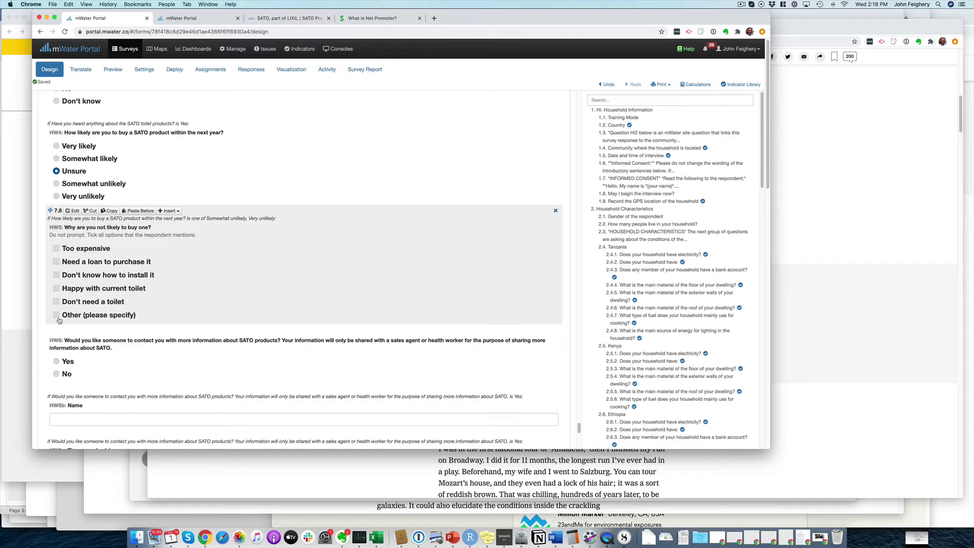
pyautogui.scroll(3, 151, 308)
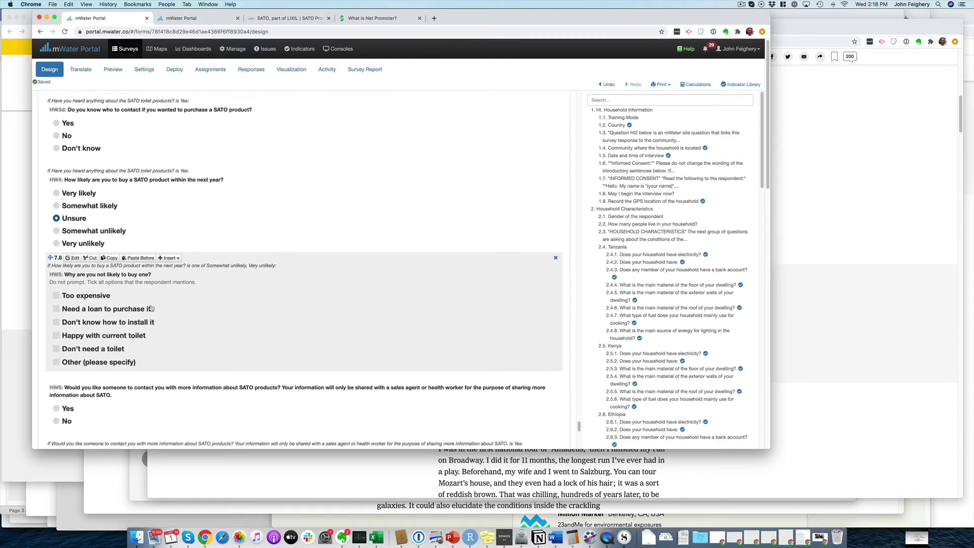
pyautogui.scroll(-5, 151, 308)
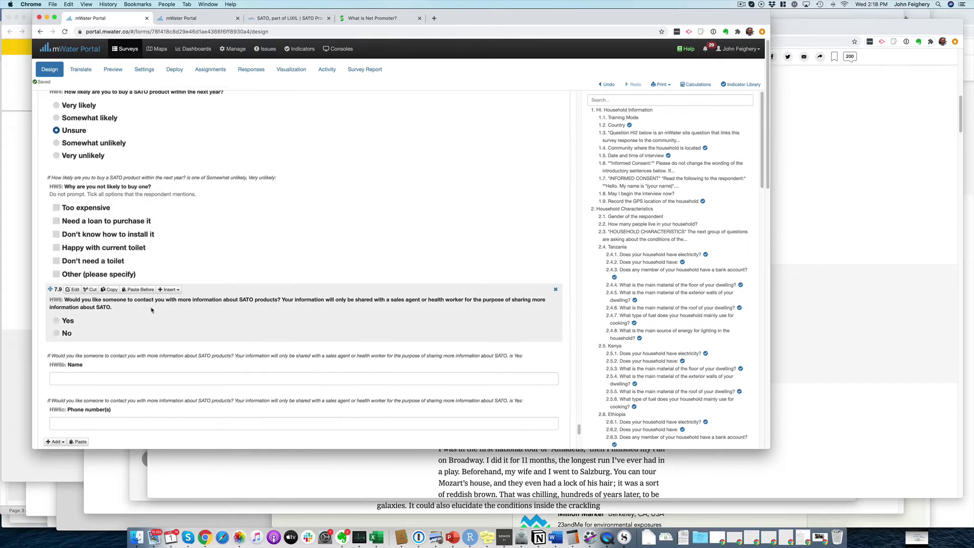
pyautogui.moveTo(112, 175)
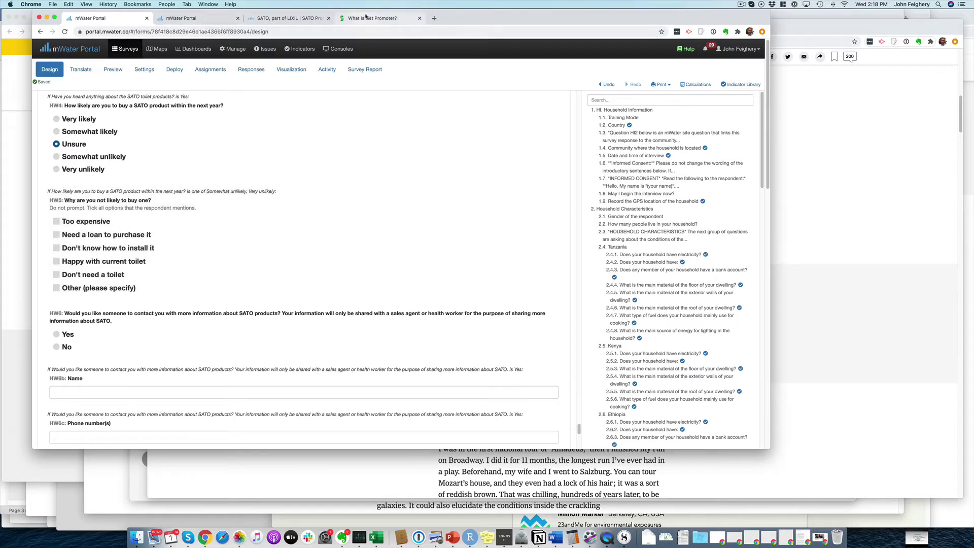
# - Add an empty chart beside the "Likelihood of making a purchase" heading on the Sampled HHs dashboard of the UL Kenya Round 2 analysis console
pyautogui.click(211, 18)
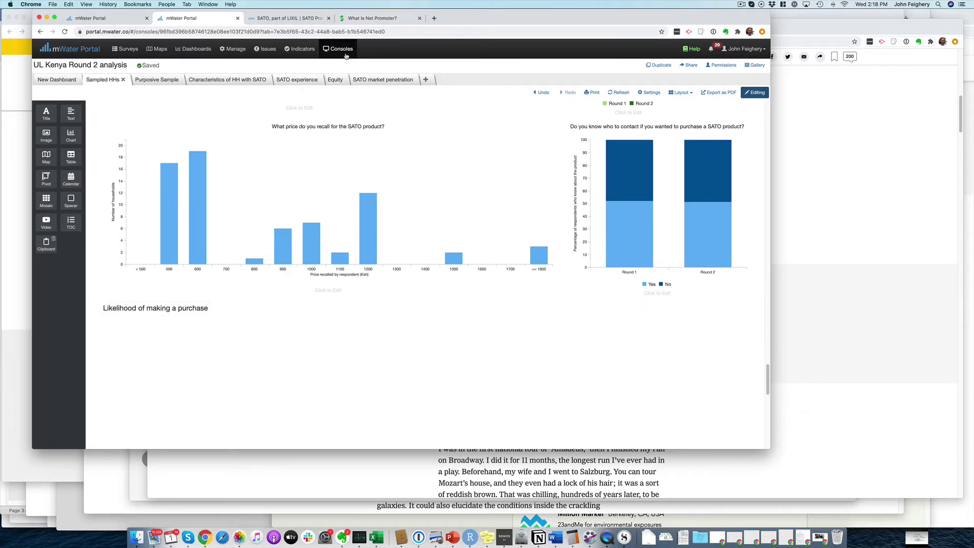
pyautogui.moveTo(695, 156)
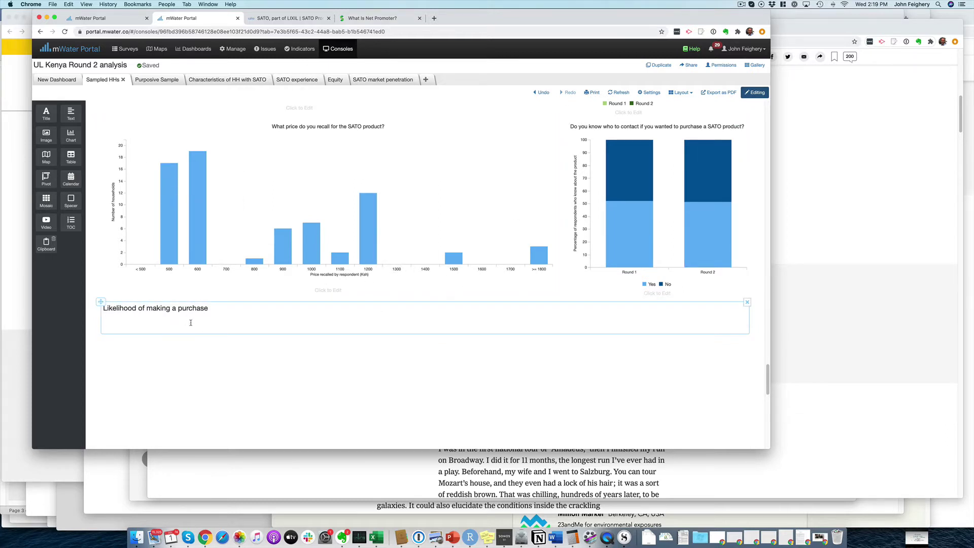
pyautogui.scroll(-2, 250, 338)
pyautogui.scroll(-1, 250, 339)
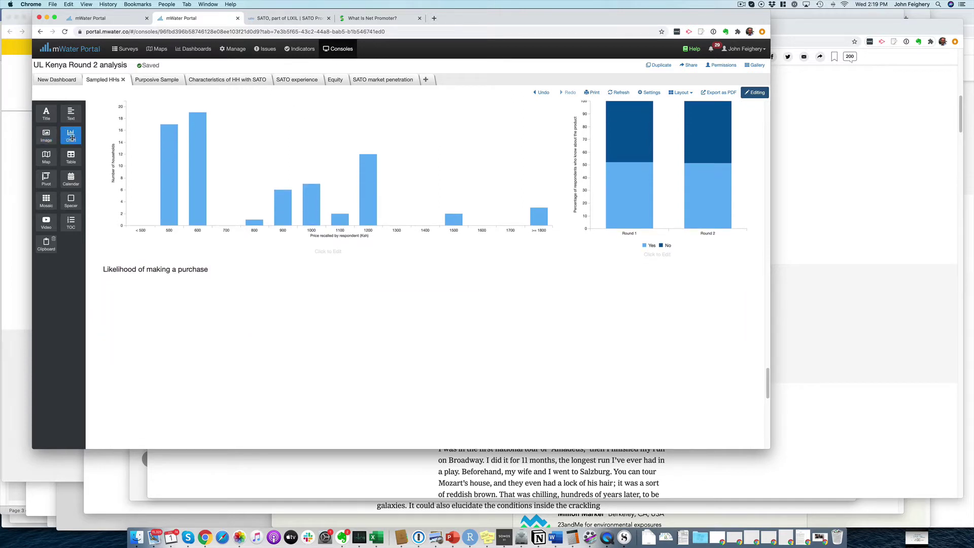
pyautogui.moveTo(74, 134); pyautogui.dragTo(101, 272)
pyautogui.scroll(-5, 239, 323)
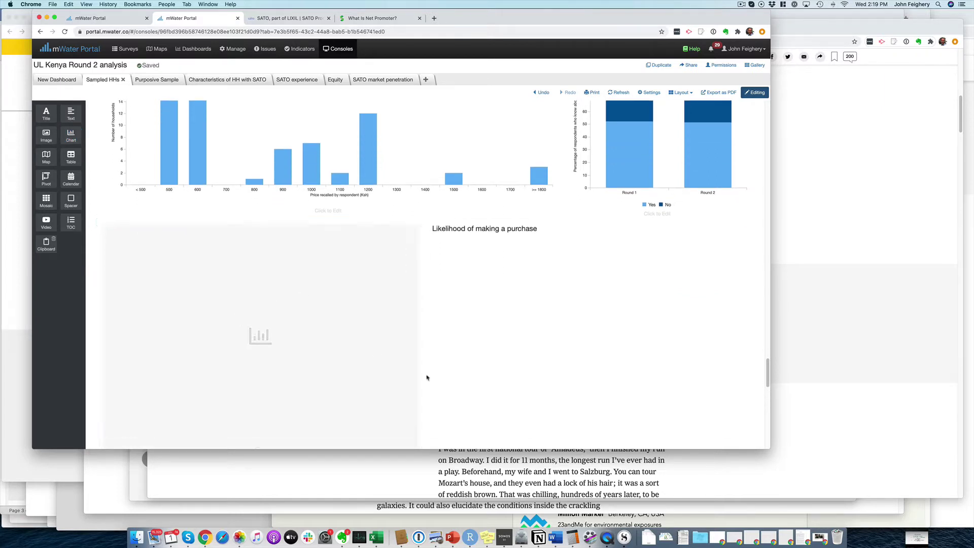
pyautogui.scroll(-1, 303, 303)
pyautogui.scroll(1, 261, 243)
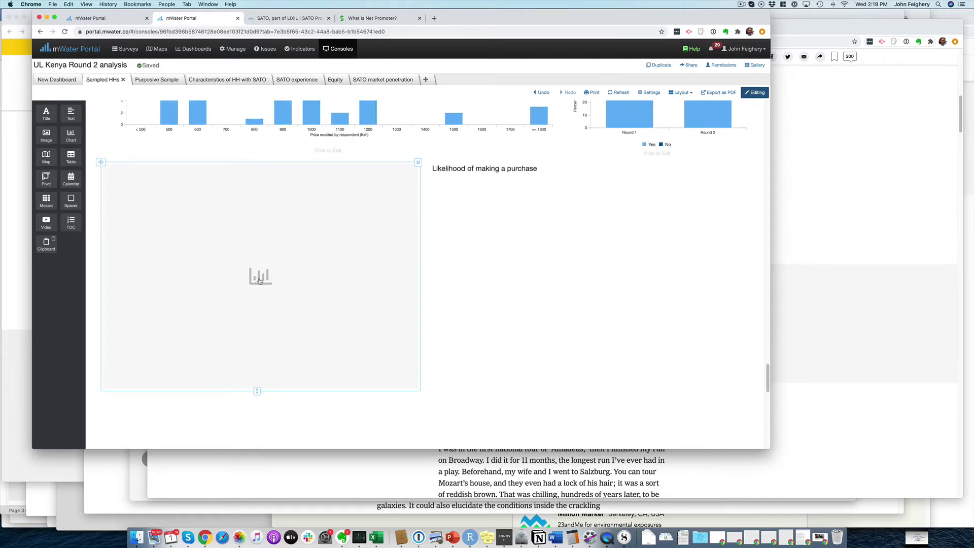
# - Set up the new chart as a bar chart using Household Survey UNICEF LIXIL (v1.4) as its data source
pyautogui.click(259, 282)
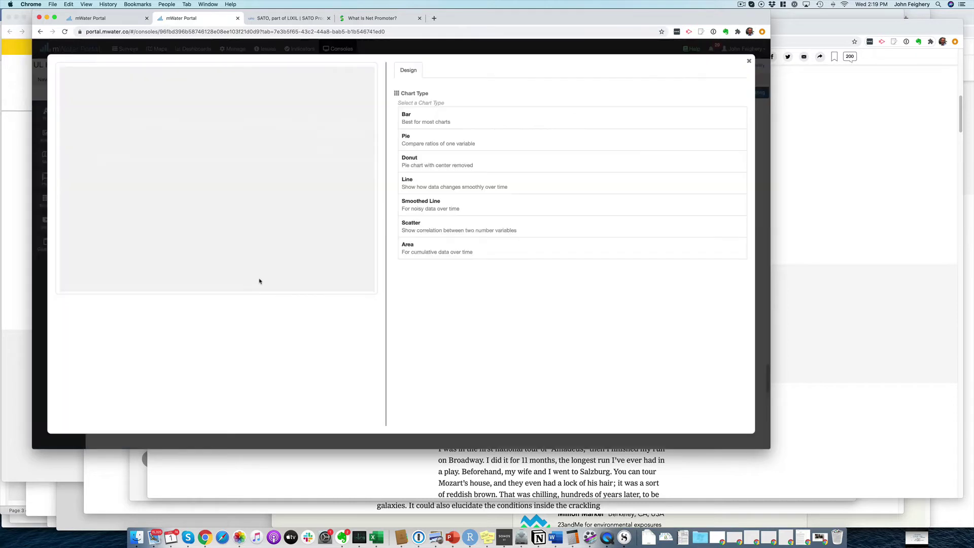
pyautogui.click(426, 117)
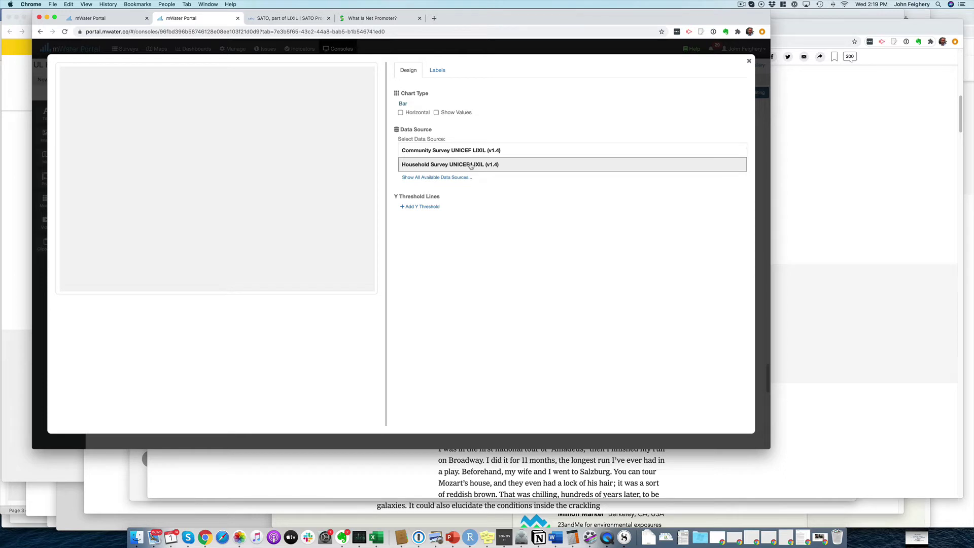
pyautogui.click(471, 166)
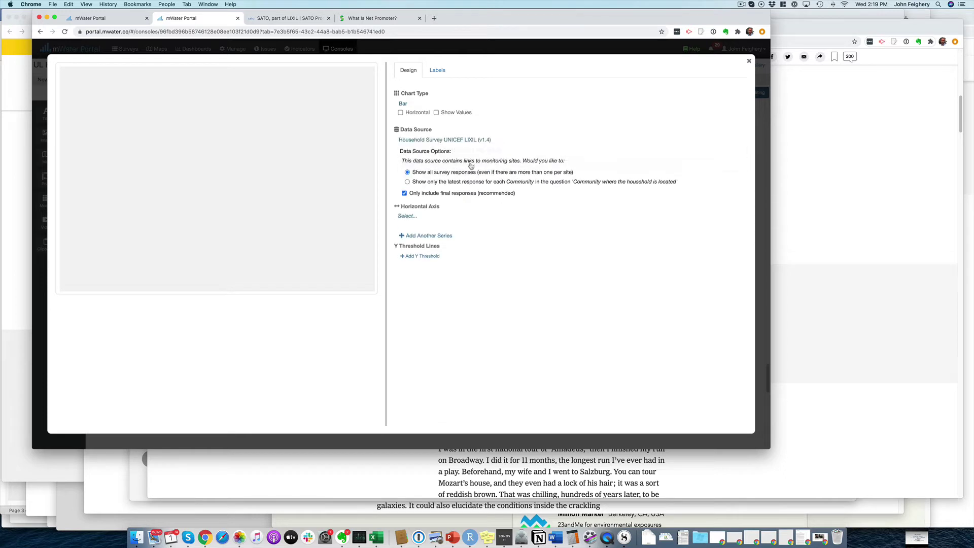
# - Set the horizontal axis to "How likely are you to buy a SATO product within the next year?" from Households without SATO Product
pyautogui.click(407, 215)
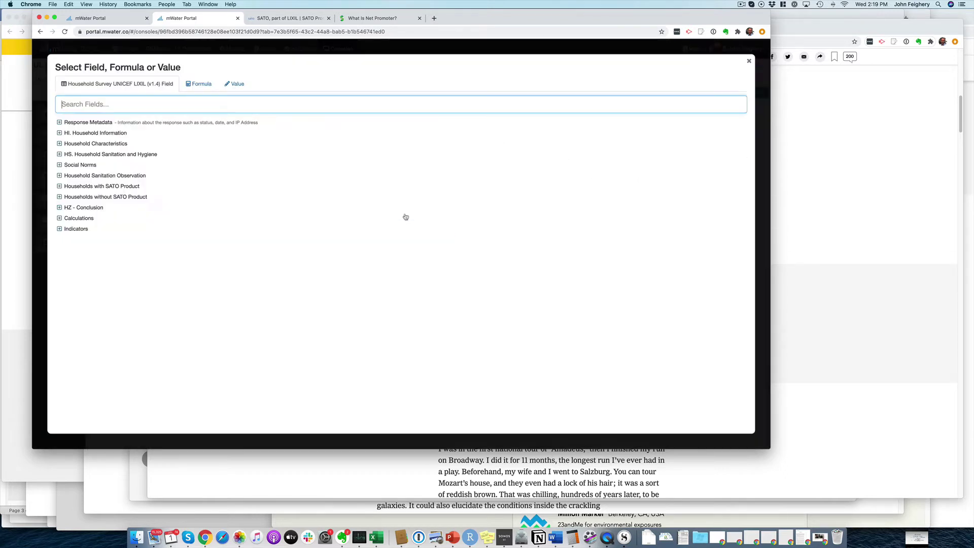
pyautogui.click(59, 197)
pyautogui.scroll(-5, 139, 323)
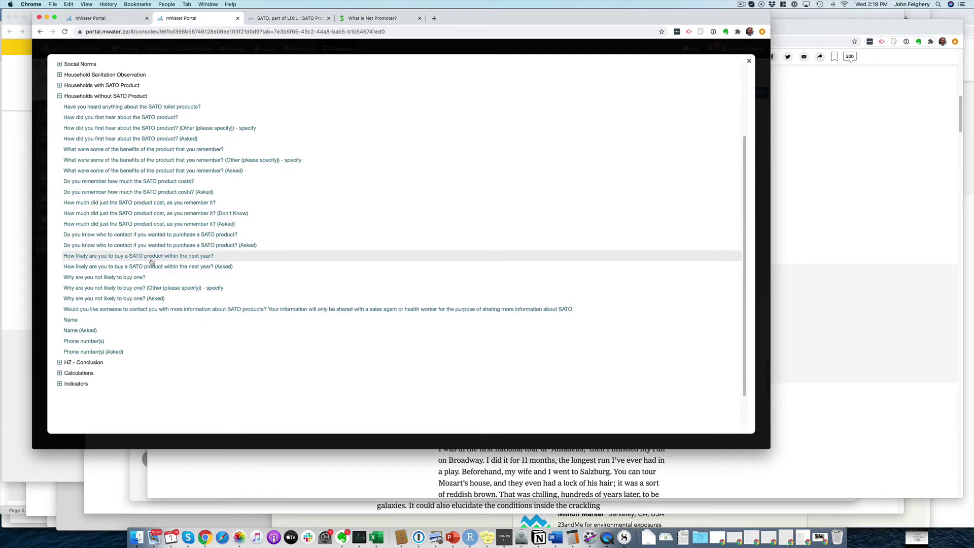
pyautogui.click(189, 258)
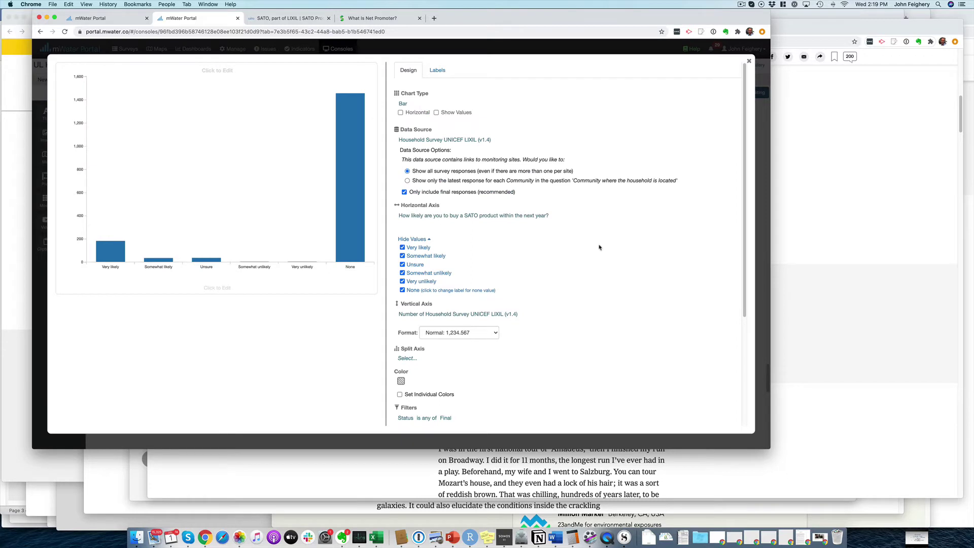
# - Exclude the None value from the chart and make its bars horizontal
pyautogui.moveTo(358, 229)
pyautogui.click(402, 290)
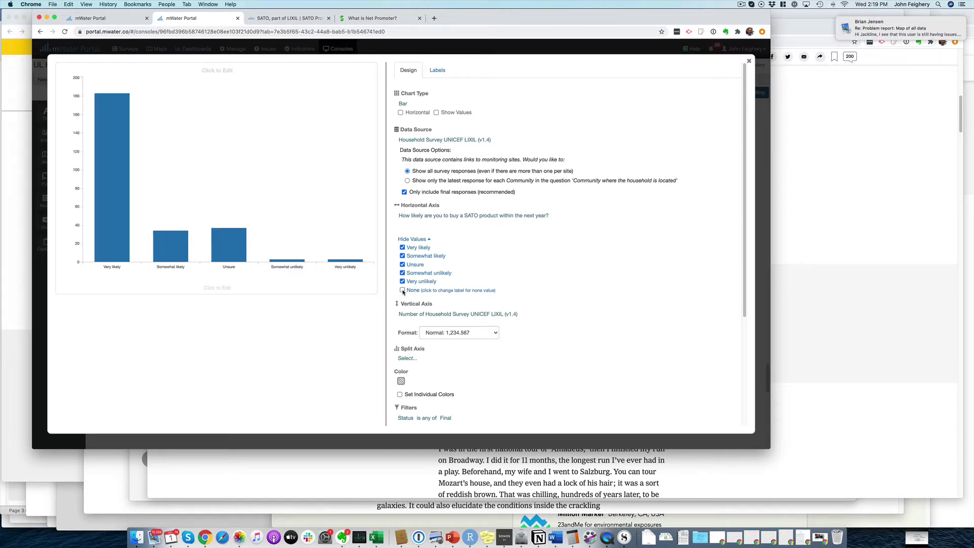
pyautogui.click(401, 112)
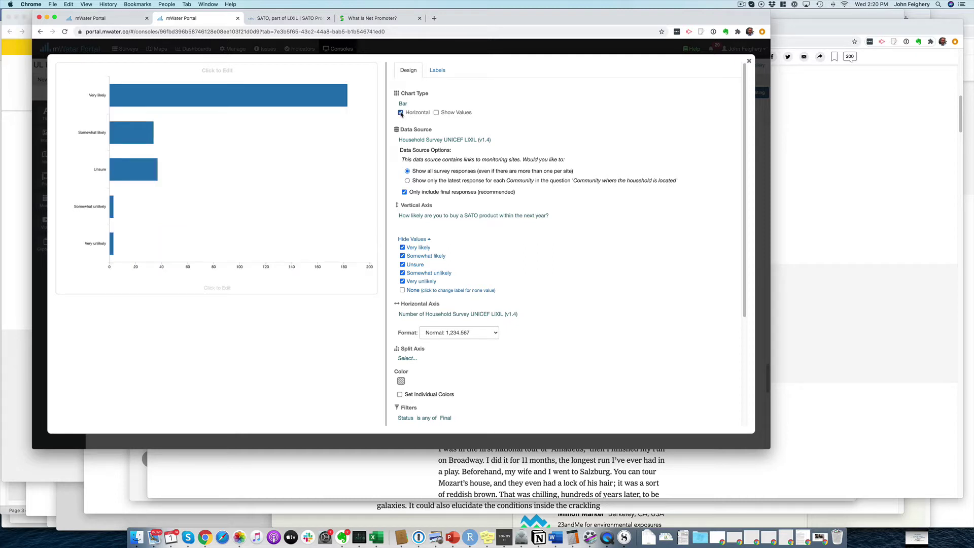
pyautogui.moveTo(134, 165)
pyautogui.moveTo(118, 95)
# - Title the chart "How likely are you to purchase a SATO product in the next year?"
pyautogui.click(211, 71)
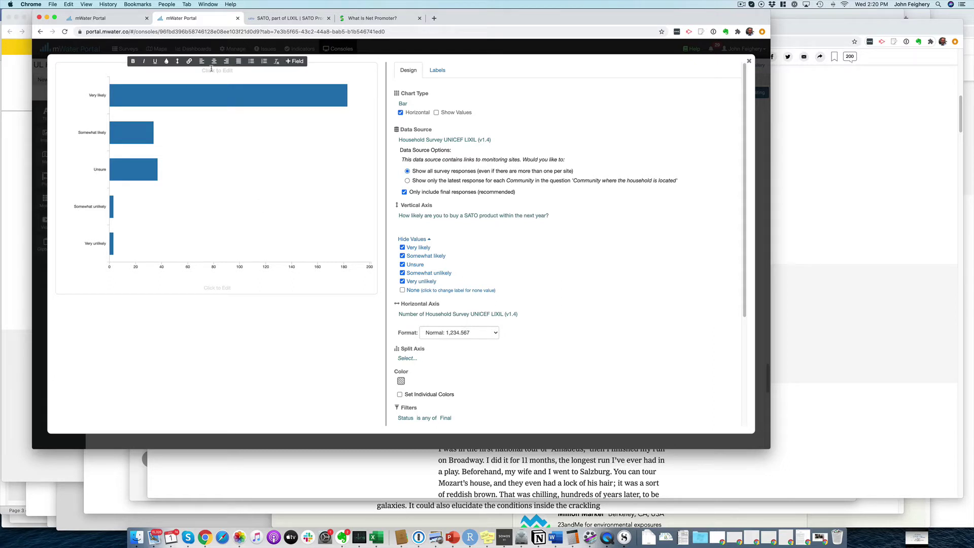
pyautogui.write('How likely are you to purchase a SATO product in t')
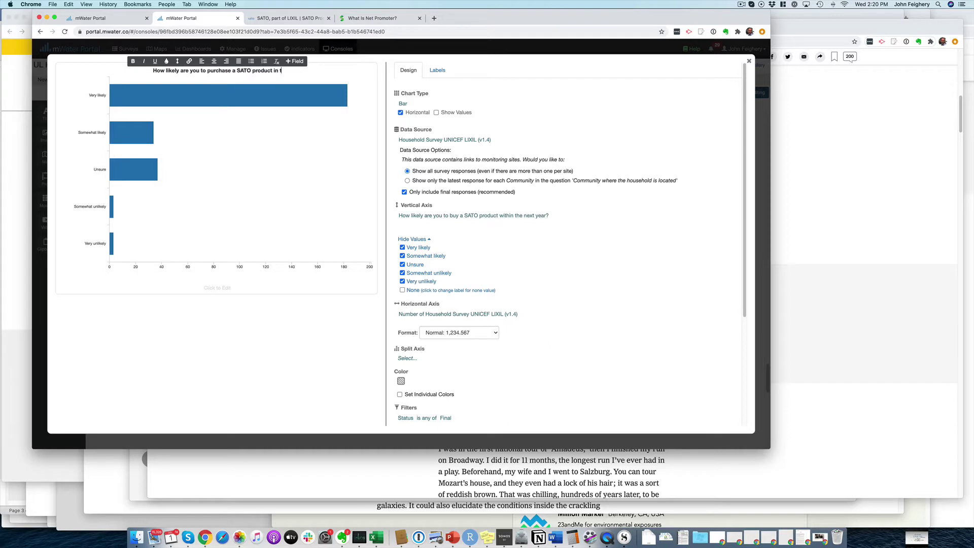
pyautogui.write('he next year?')
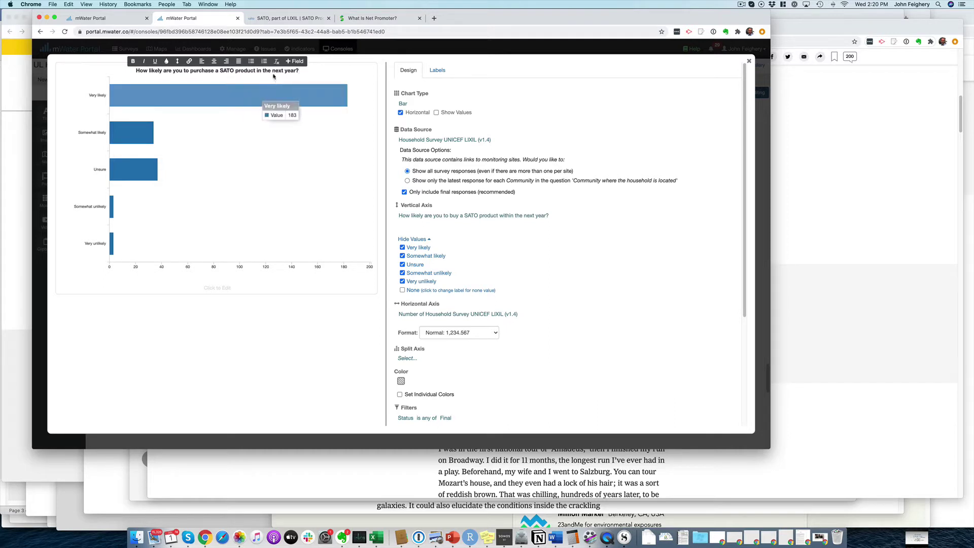
pyautogui.moveTo(257, 72); pyautogui.dragTo(304, 70)
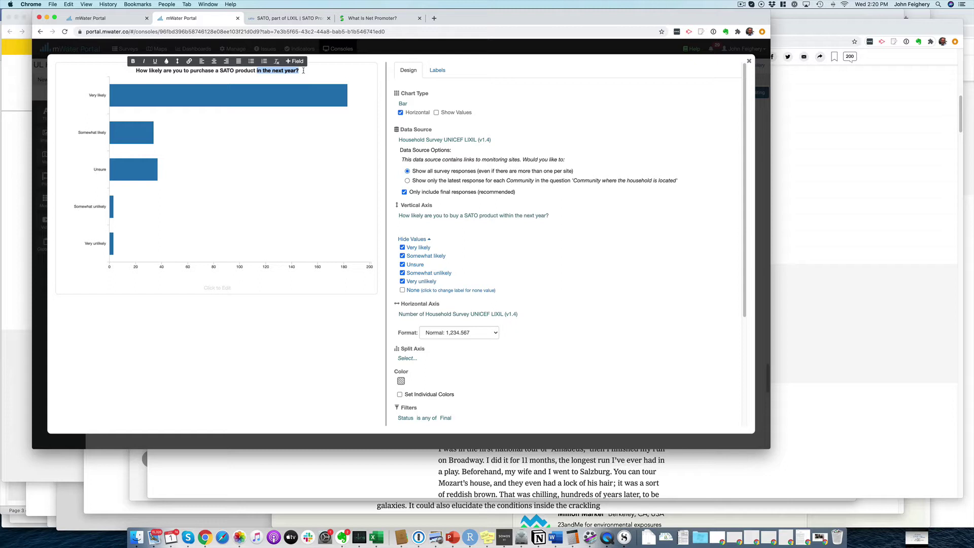
pyautogui.click(245, 72)
# - Show the horizontal axis label and set it to "Number of households"
pyautogui.click(439, 74)
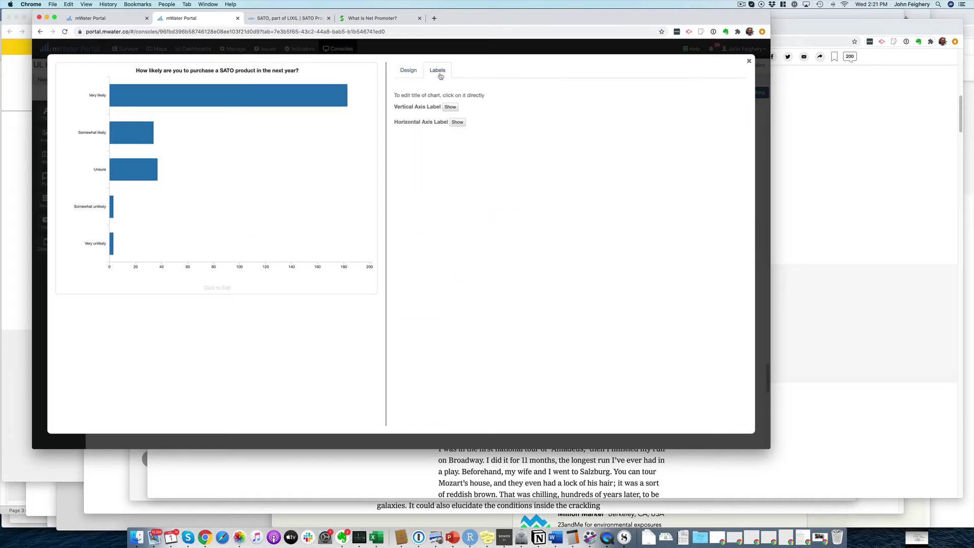
pyautogui.click(458, 124)
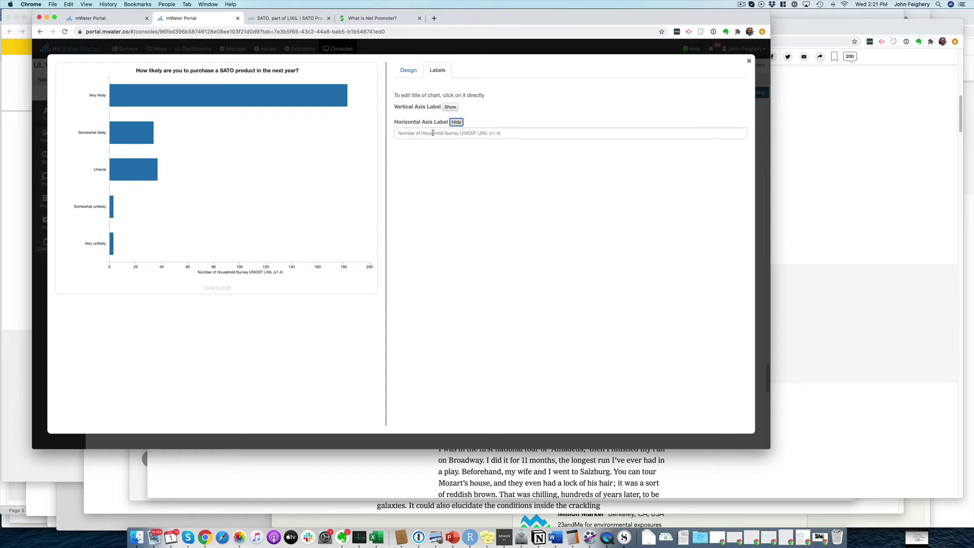
pyautogui.click(432, 133)
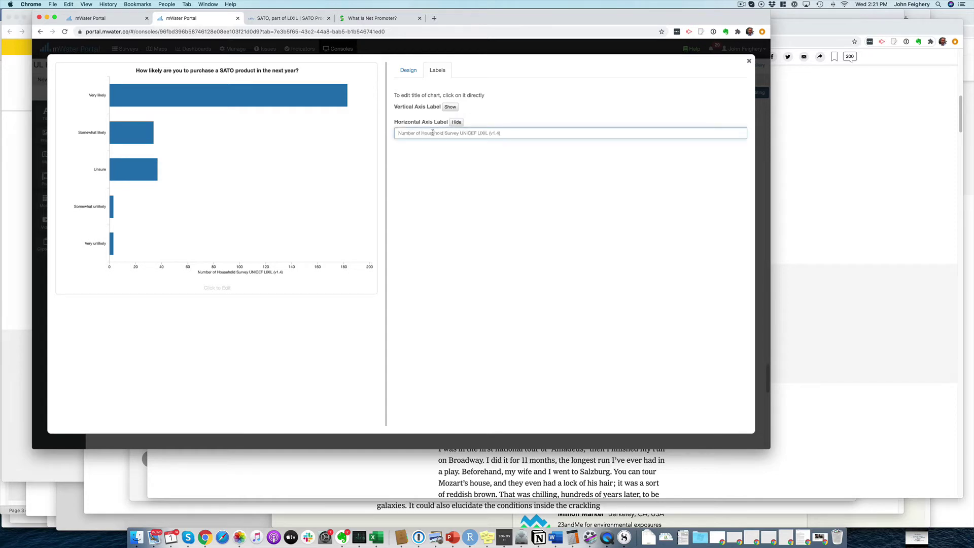
pyautogui.write('Number o')
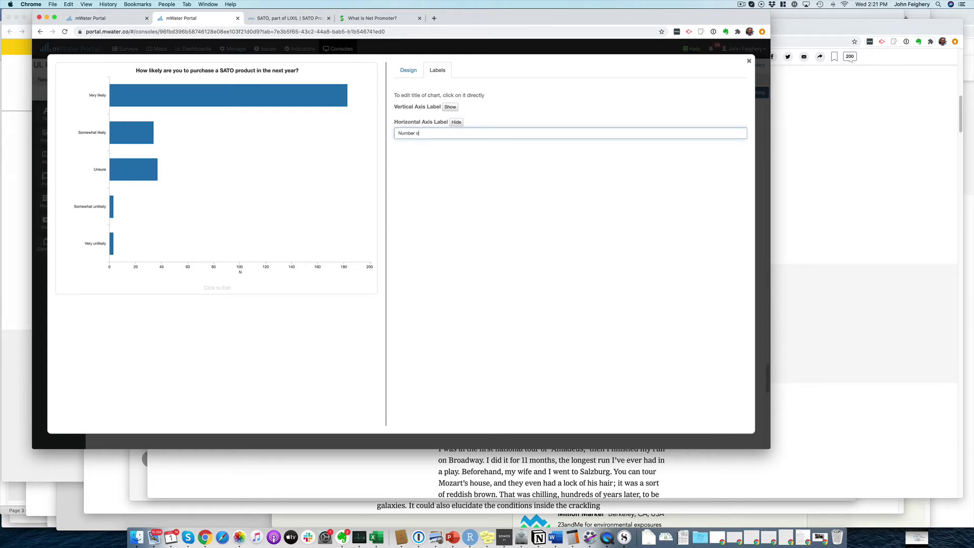
pyautogui.write('f households')
# - Change the chart's bars to light blue and close the chart editor
pyautogui.click(409, 71)
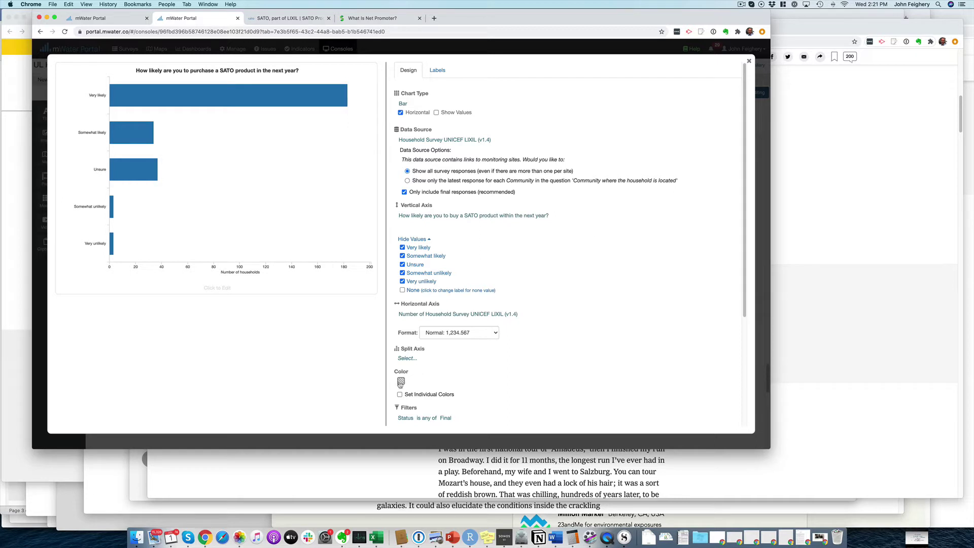
pyautogui.click(401, 383)
pyautogui.scroll(-5, 444, 403)
pyautogui.scroll(3, 444, 402)
pyautogui.scroll(-3, 445, 402)
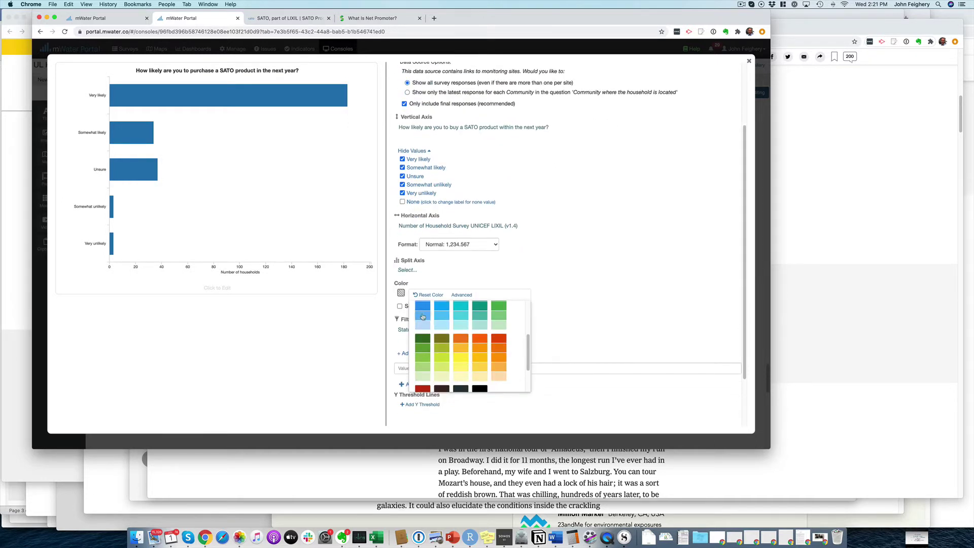
pyautogui.click(423, 316)
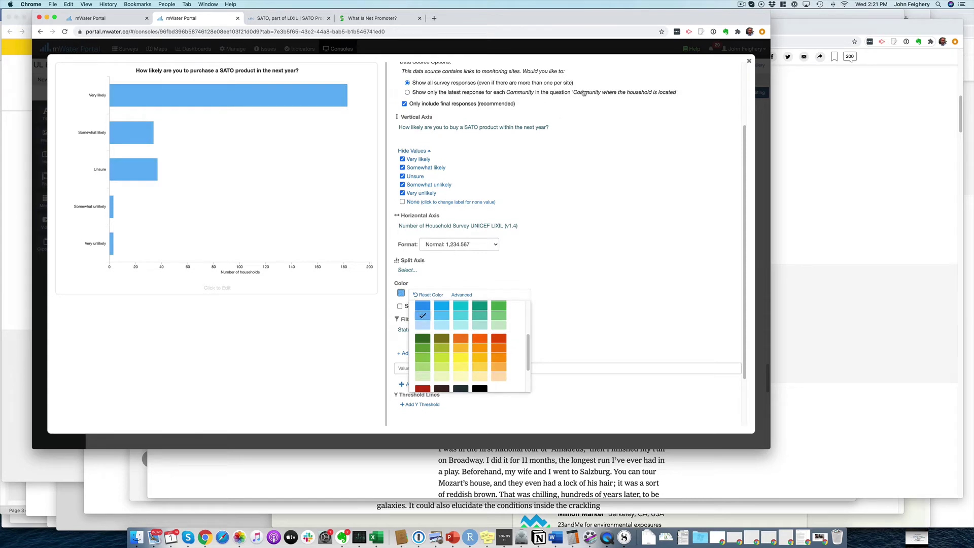
pyautogui.click(750, 62)
# - Examine the purchase-likelihood chart on the dashboard, including its answer categories and the household values of its bars
pyautogui.scroll(5, 475, 280)
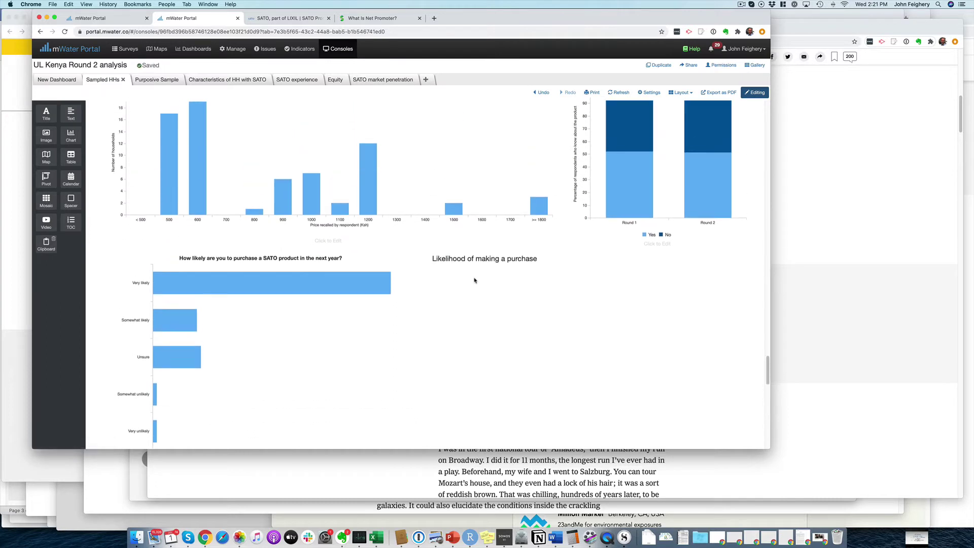
pyautogui.scroll(-3, 475, 280)
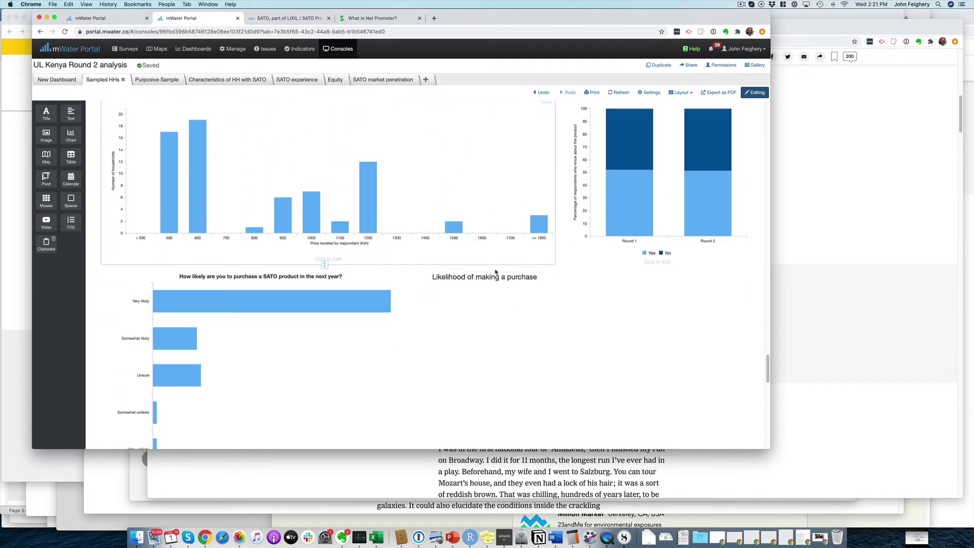
pyautogui.scroll(-1, 416, 304)
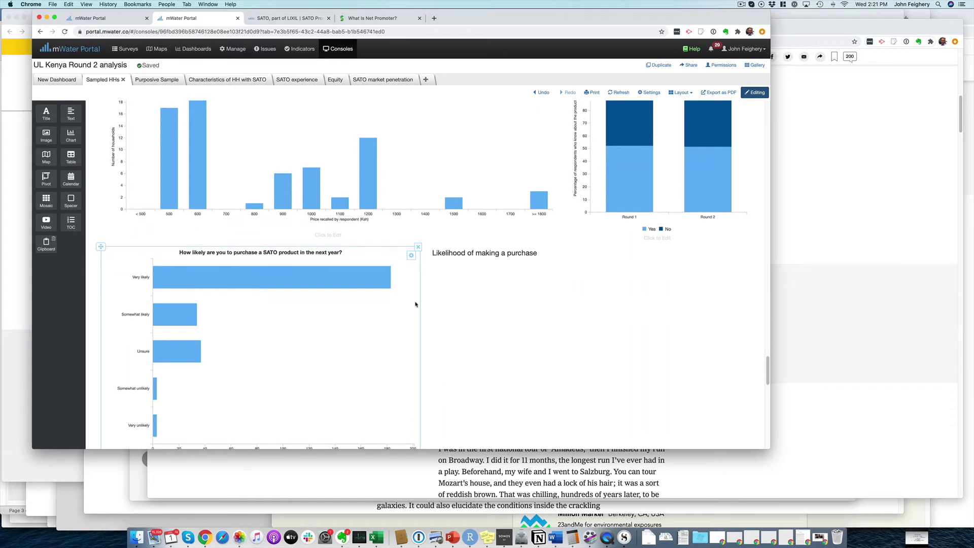
pyautogui.scroll(-4, 424, 295)
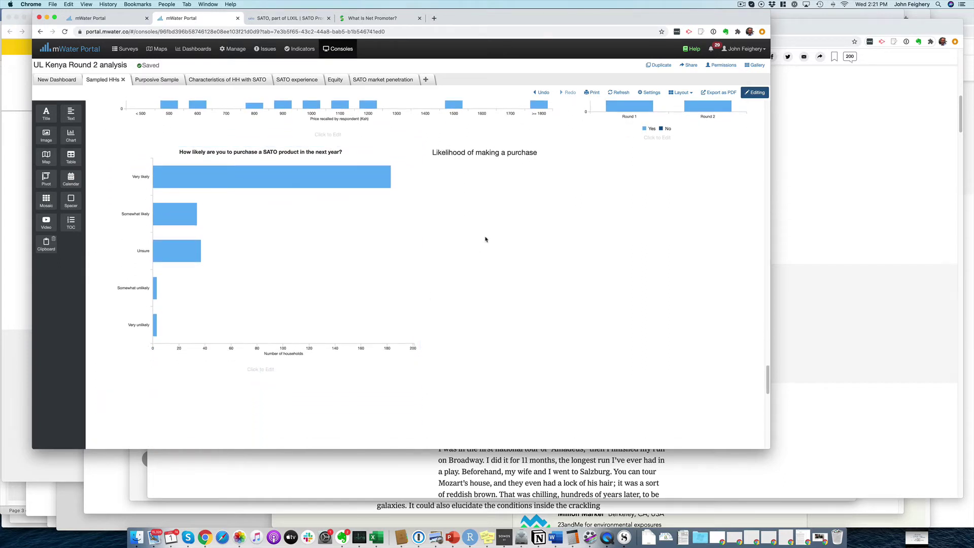
pyautogui.scroll(4, 401, 218)
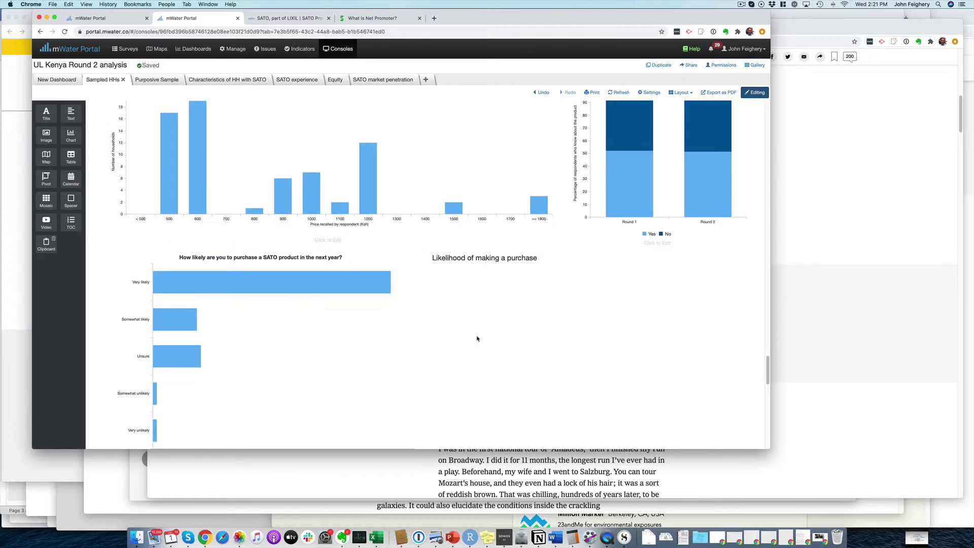
pyautogui.scroll(-1, 477, 338)
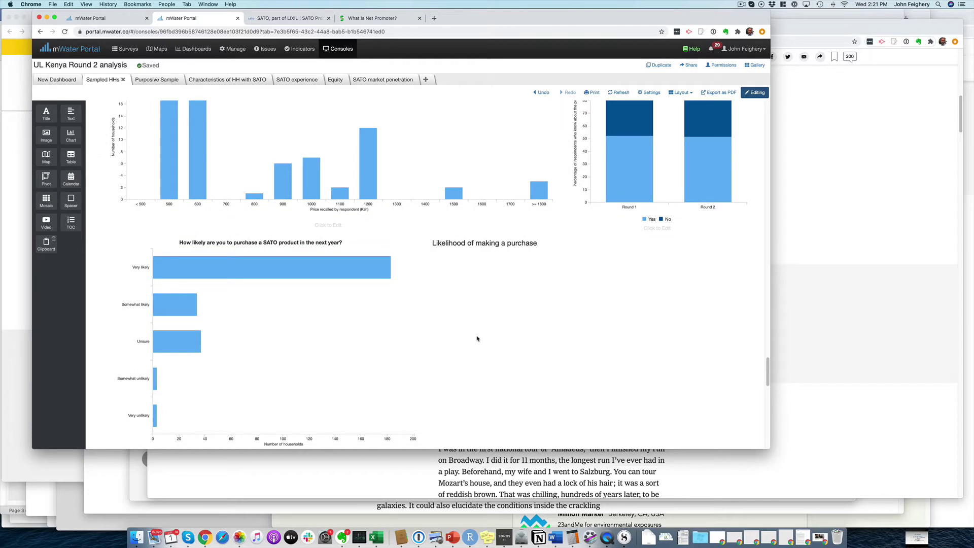
pyautogui.scroll(-5, 478, 338)
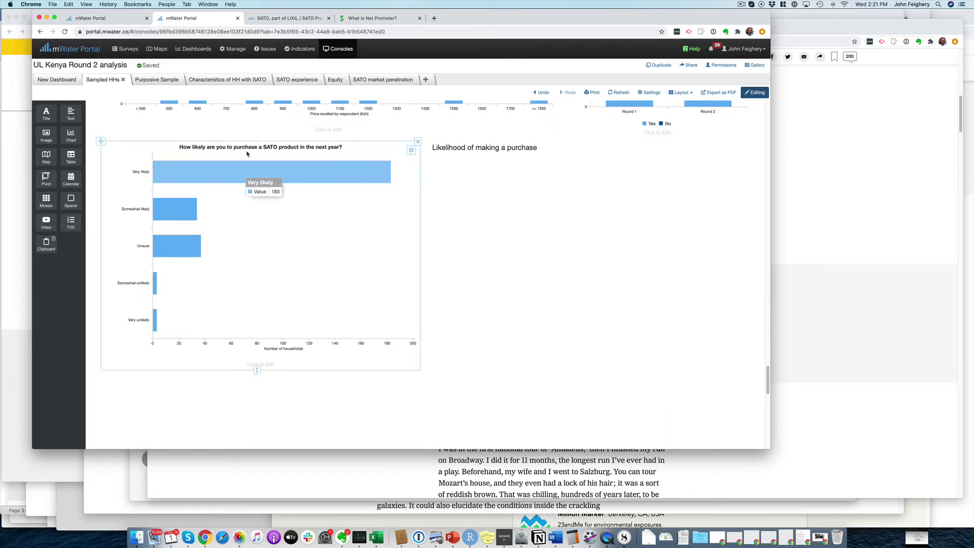
pyautogui.moveTo(279, 184)
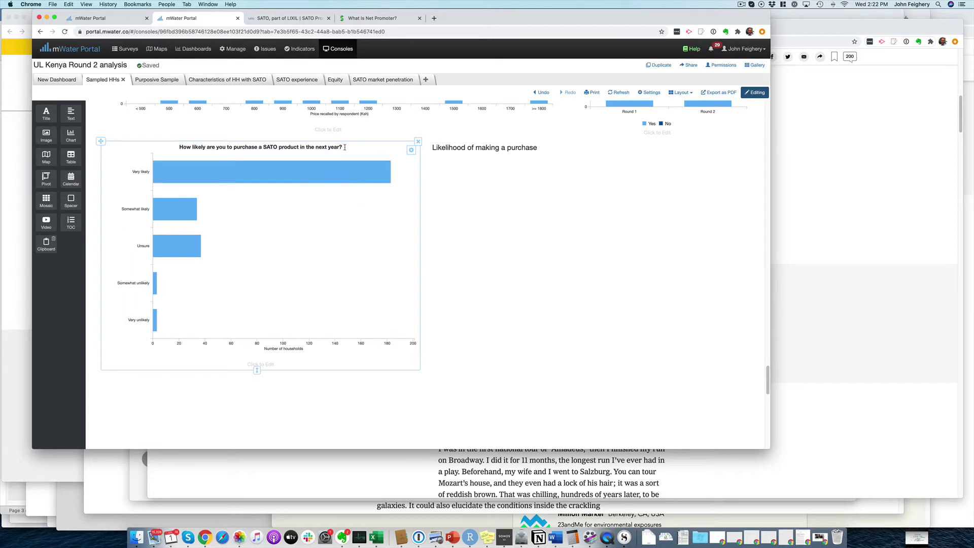
pyautogui.moveTo(303, 231)
pyautogui.moveTo(202, 178)
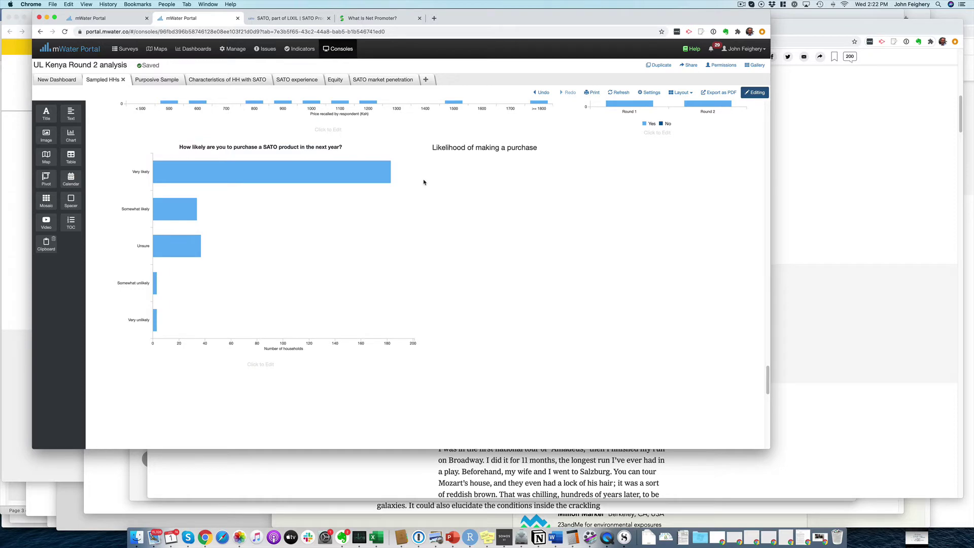
# - Switch to the What Is Net Promoter? page and read the score scale and the NPS calculation
pyautogui.click(376, 20)
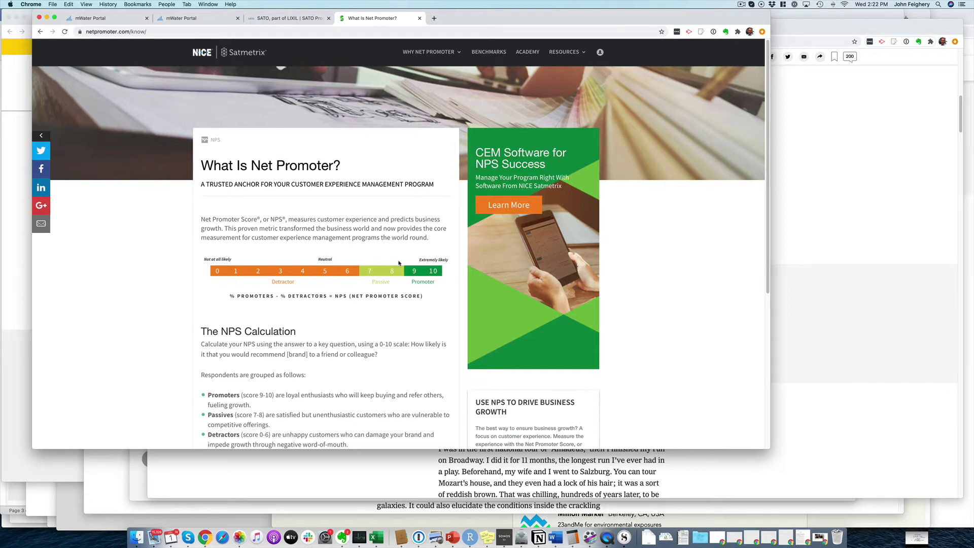
pyautogui.scroll(-3, 398, 263)
pyautogui.scroll(3, 397, 263)
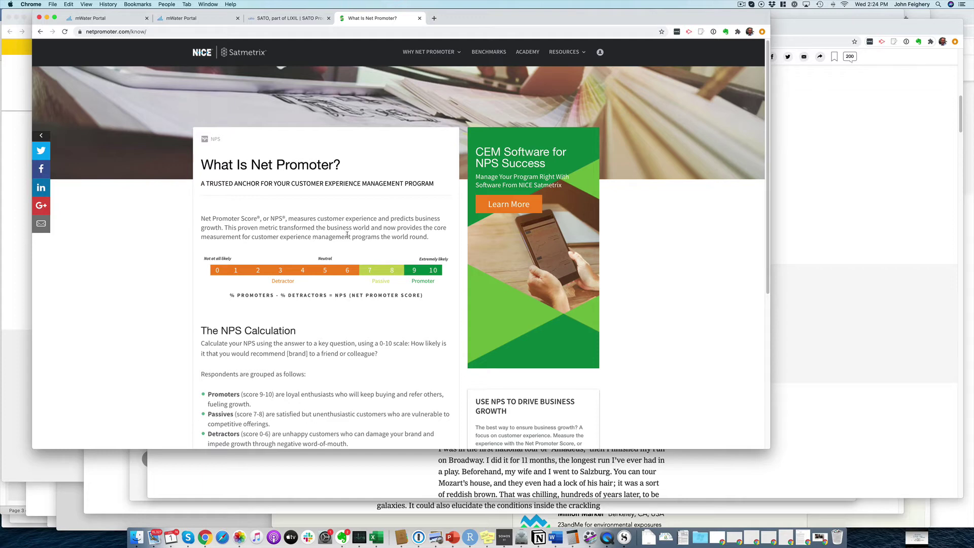
# - Return to the console dashboard and add a second line reading "Net promoter score:" to the purchase-likelihood chart's title
pyautogui.click(198, 18)
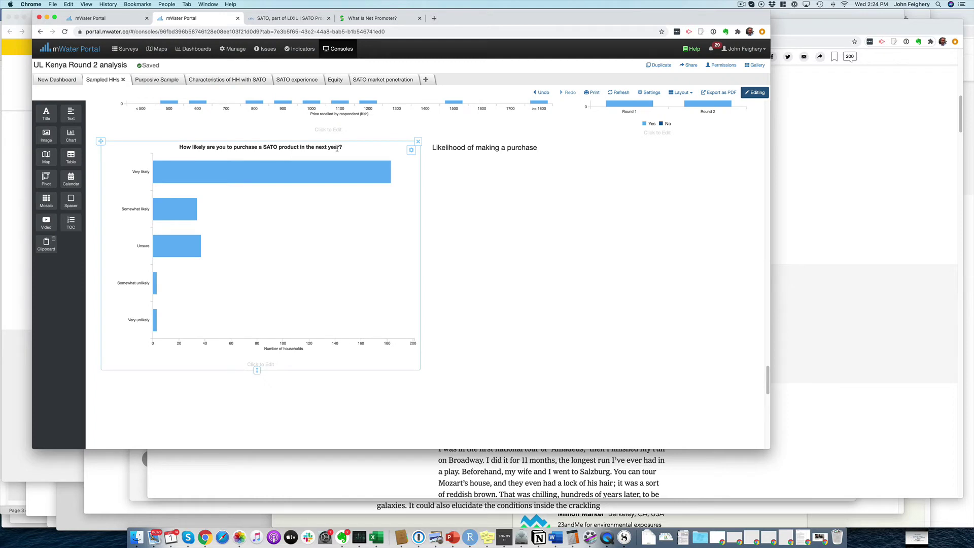
pyautogui.moveTo(258, 189)
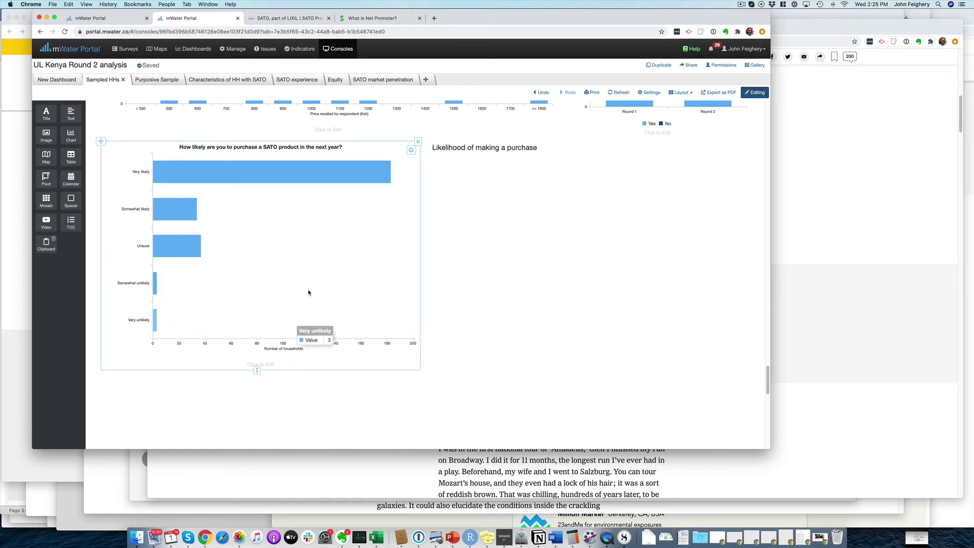
pyautogui.click(346, 149)
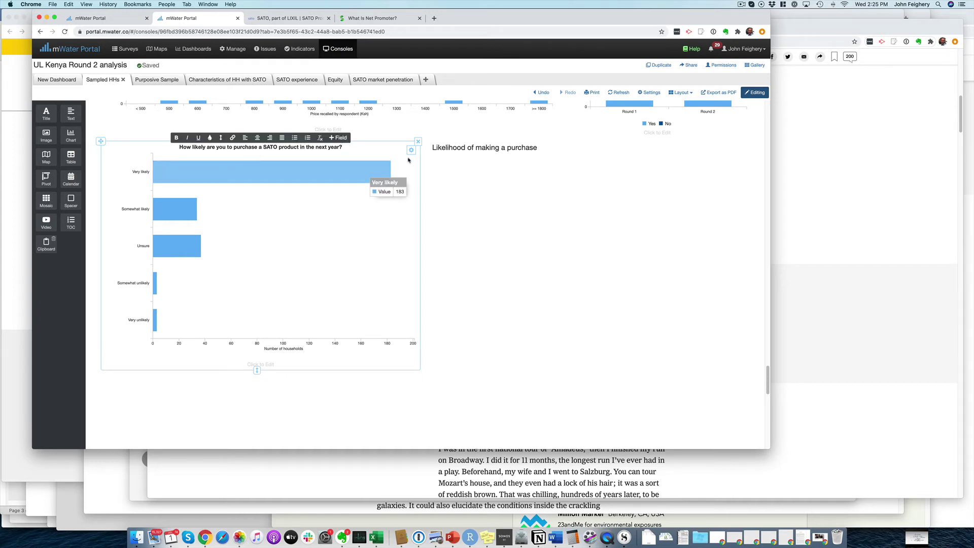
pyautogui.press('Return')
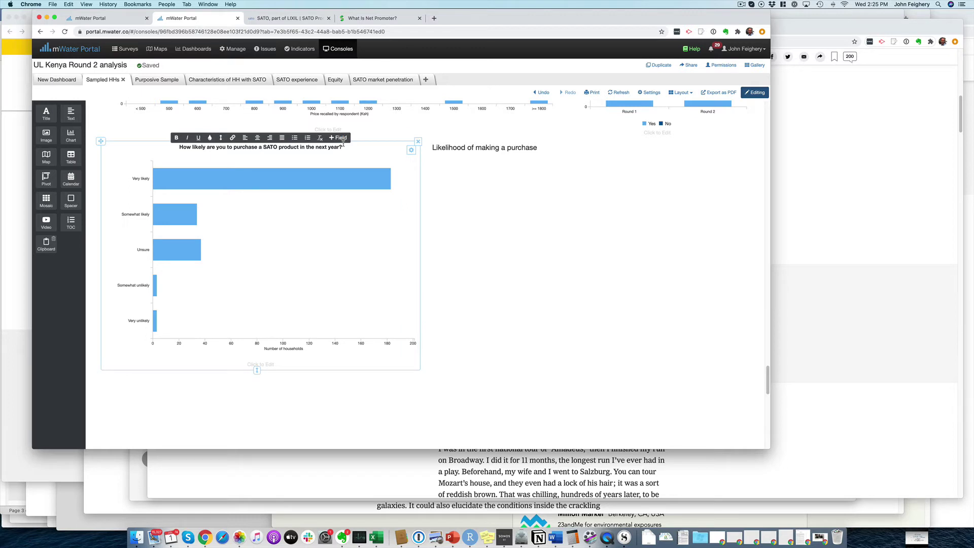
pyautogui.write('et promote')
pyautogui.write('r score:')
# - Start a field in the chart title from Household Survey UNICEF LIXIL (v1.4), using the Percent where formula
pyautogui.click(337, 138)
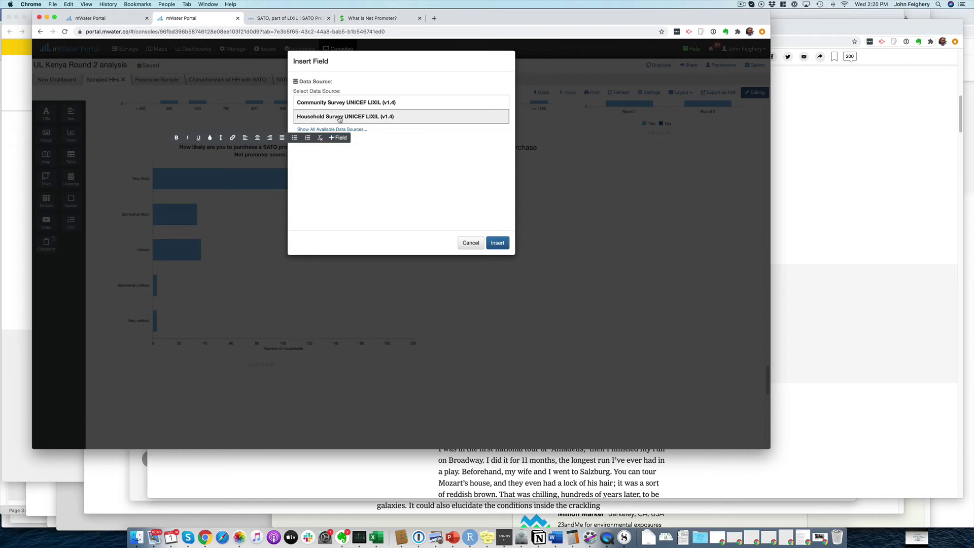
pyautogui.click(357, 118)
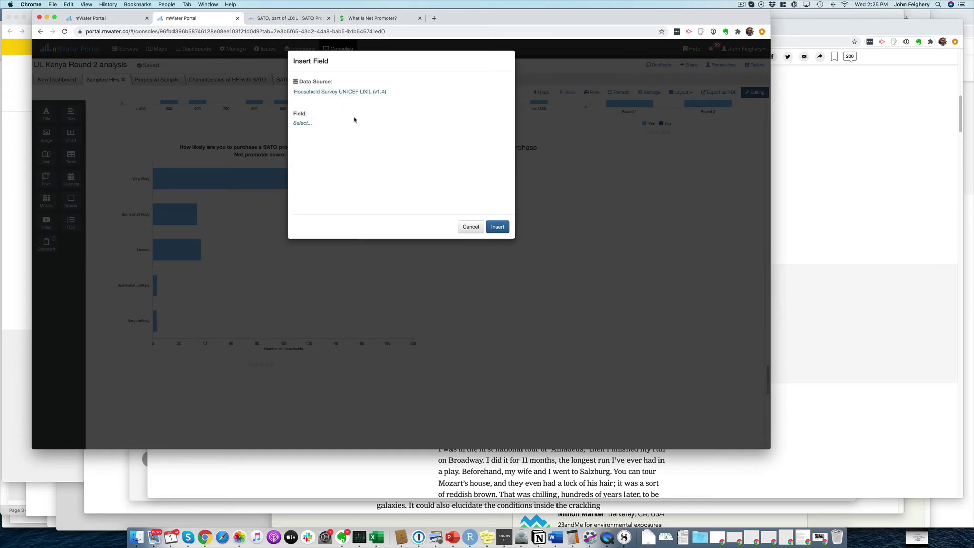
pyautogui.click(302, 124)
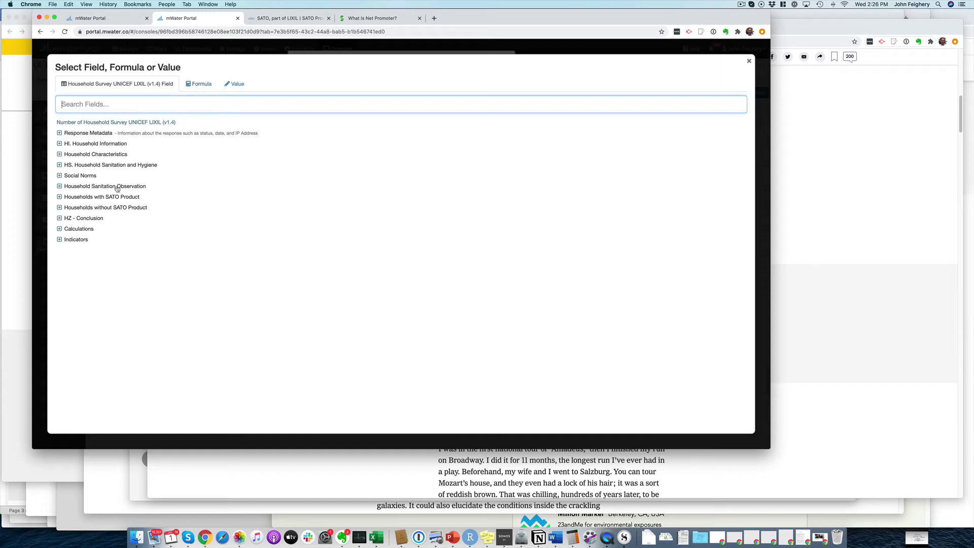
pyautogui.click(192, 89)
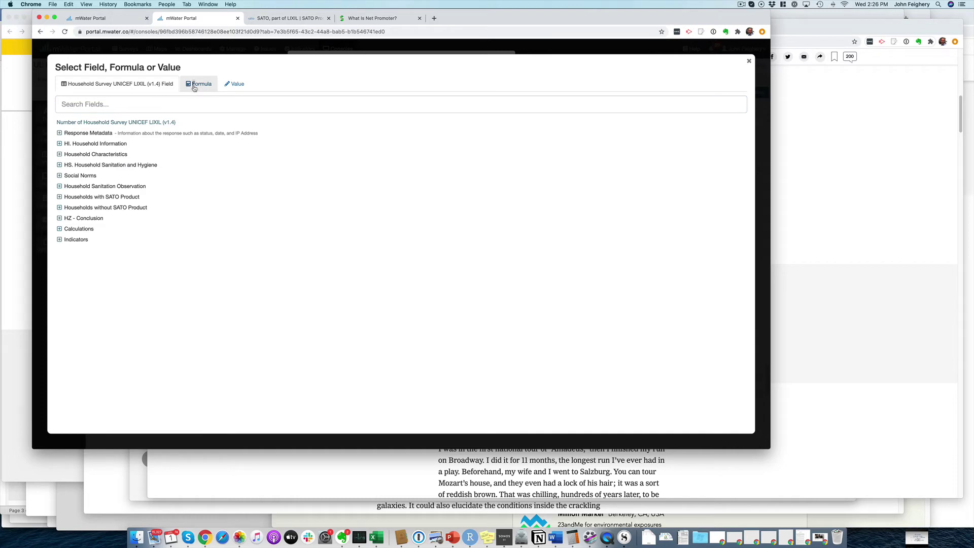
pyautogui.click(193, 90)
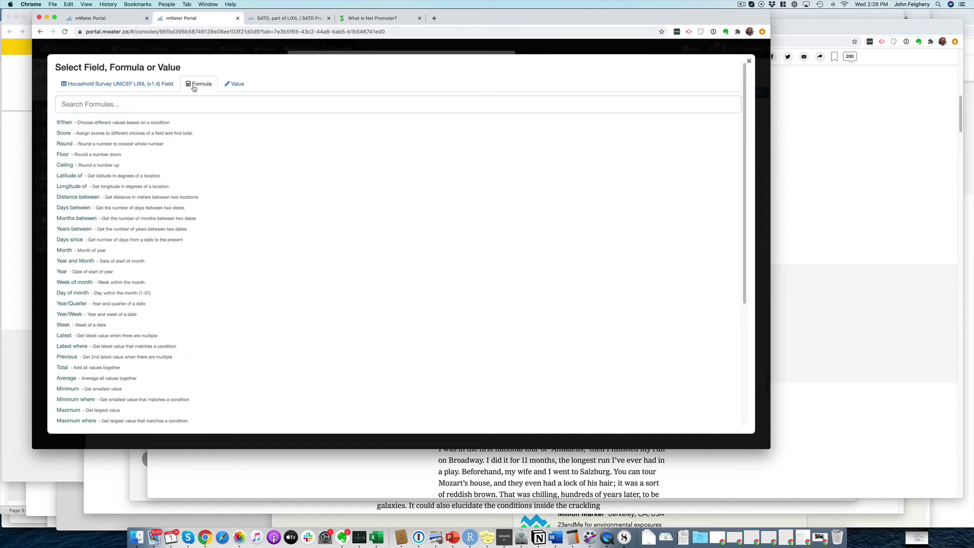
pyautogui.click(146, 108)
pyautogui.write('percent')
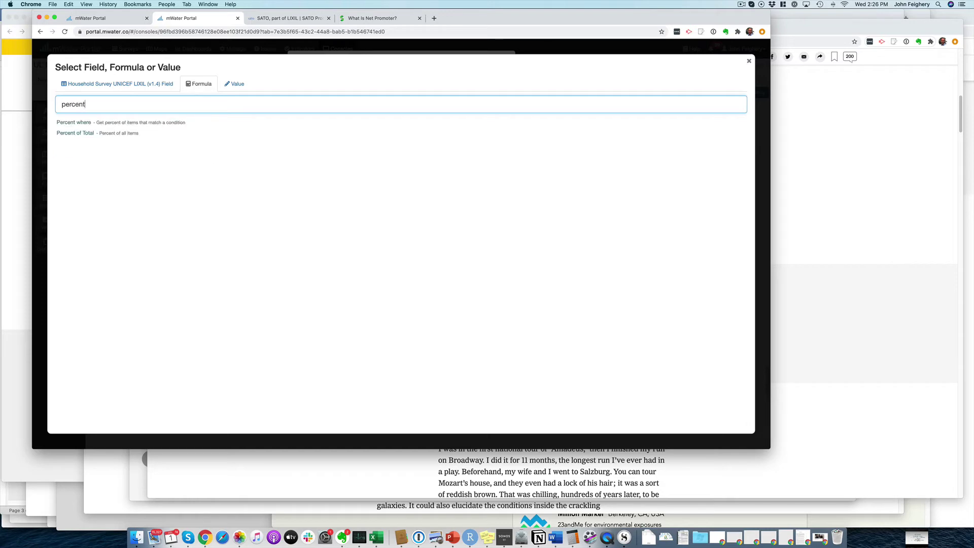
pyautogui.click(130, 124)
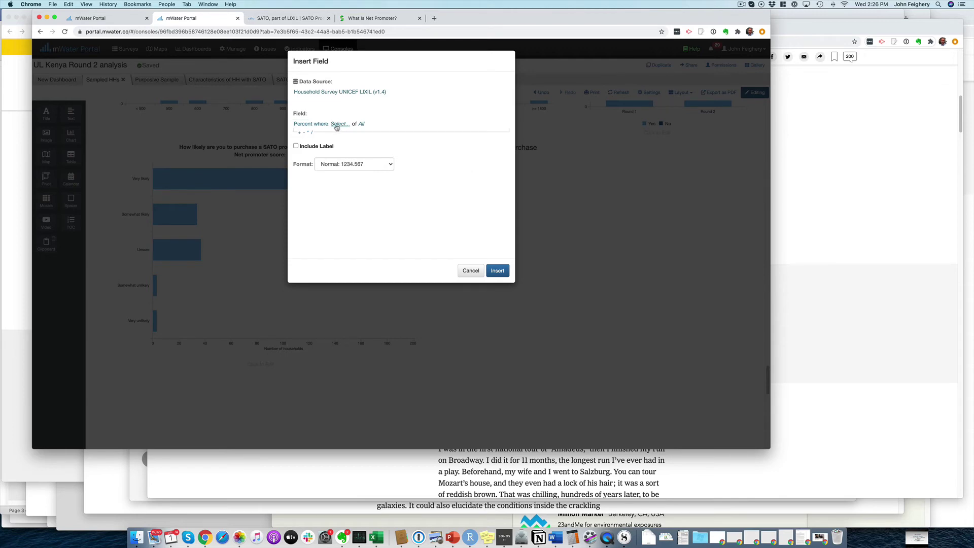
# - Set the percentage condition to "How likely are you to buy a SATO product within the next year?" is any of Very likely
pyautogui.click(338, 126)
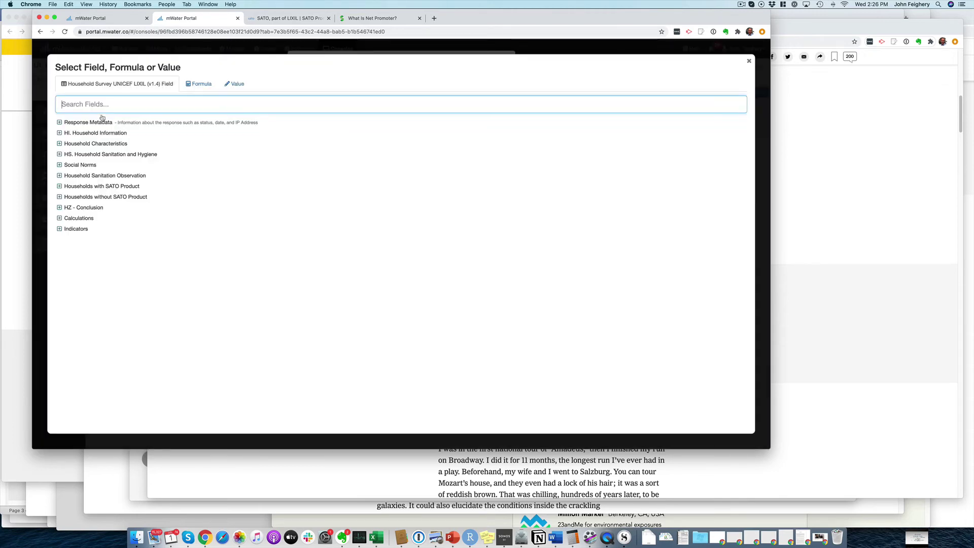
pyautogui.click(60, 197)
pyautogui.scroll(-5, 136, 243)
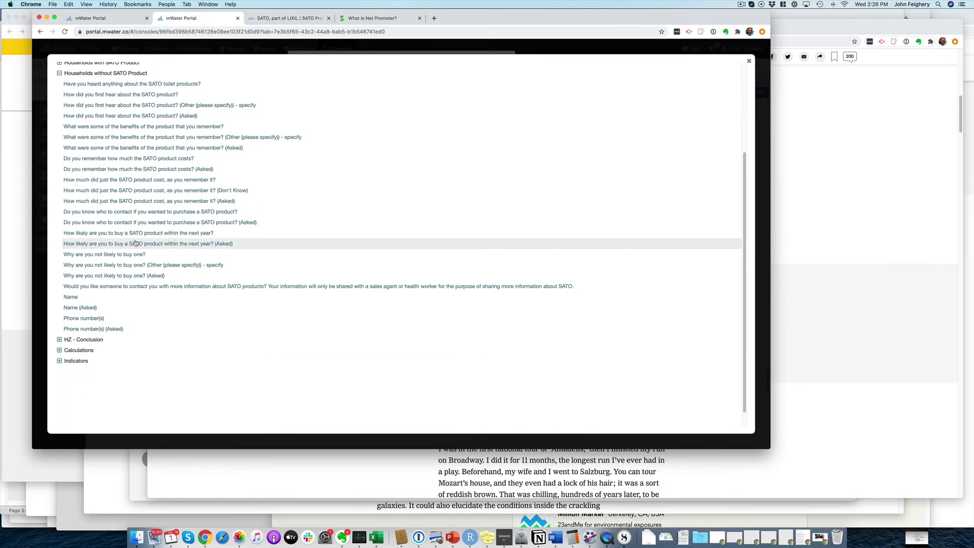
pyautogui.scroll(-1, 136, 244)
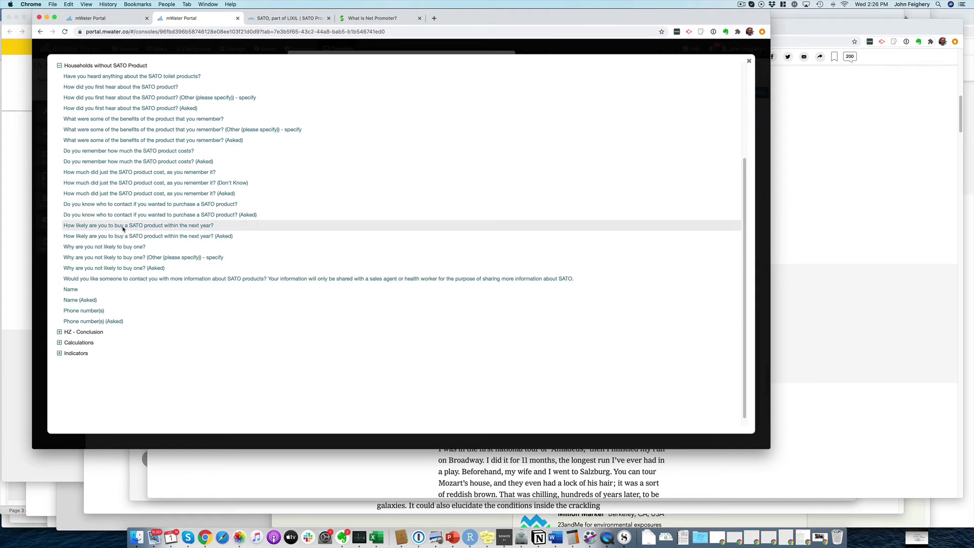
pyautogui.click(123, 226)
pyautogui.moveTo(409, 135)
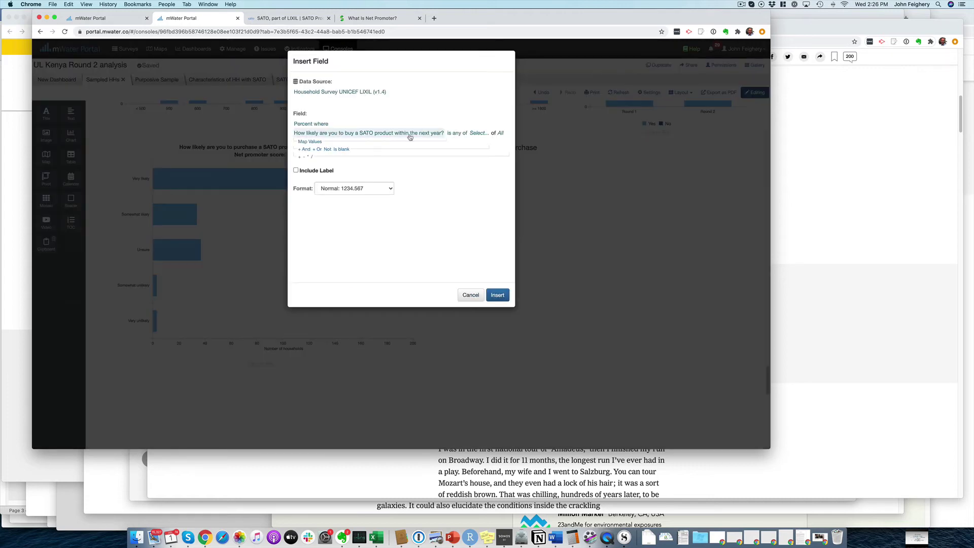
pyautogui.click(478, 134)
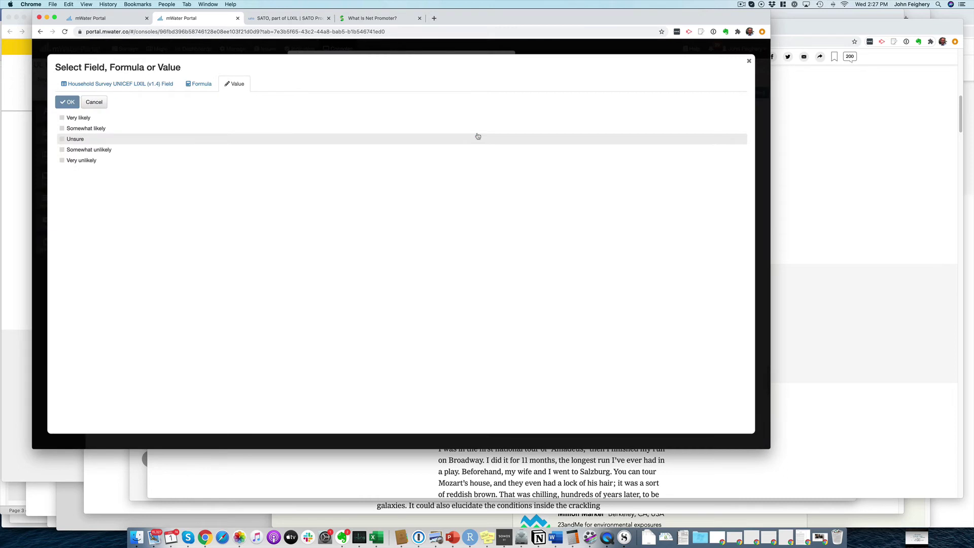
pyautogui.click(63, 120)
pyautogui.click(69, 104)
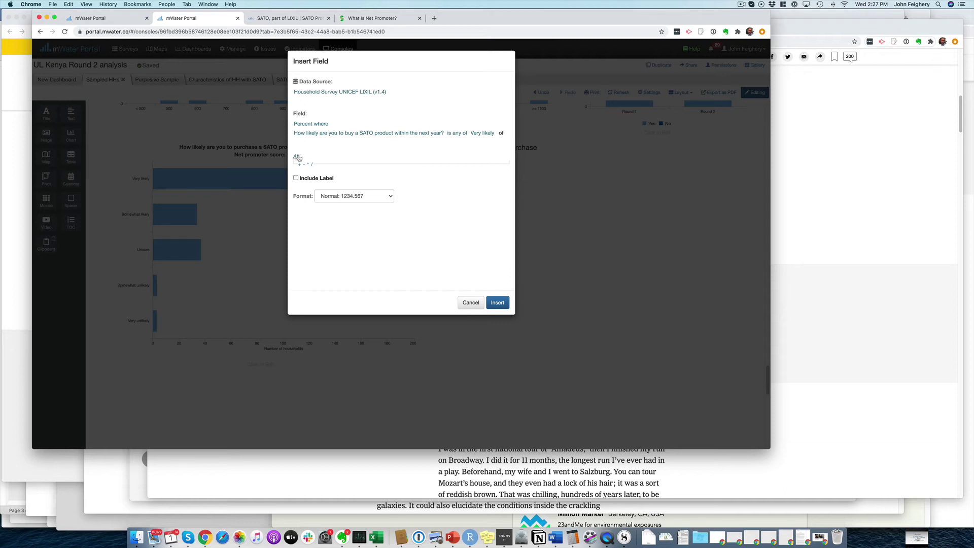
# - Limit the percentage's base to responses where "How likely are you to buy a SATO product within the next year?" is not blank, formatted as Percent rounded
pyautogui.click(297, 158)
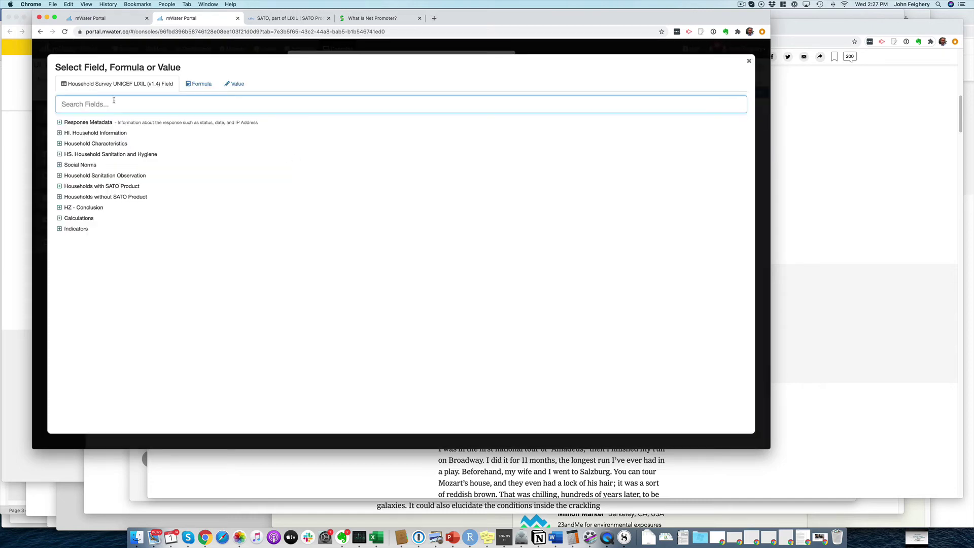
pyautogui.click(59, 198)
pyautogui.scroll(-5, 146, 231)
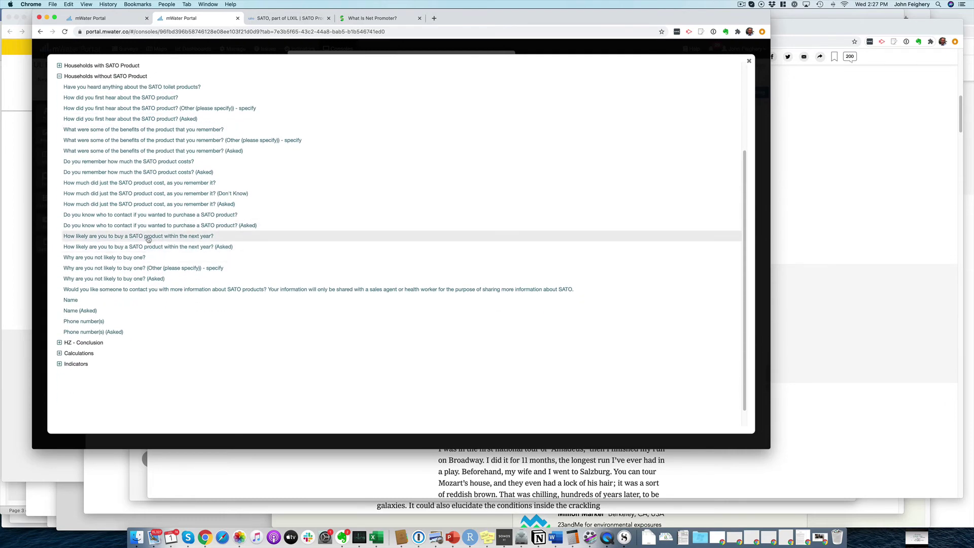
pyautogui.click(193, 237)
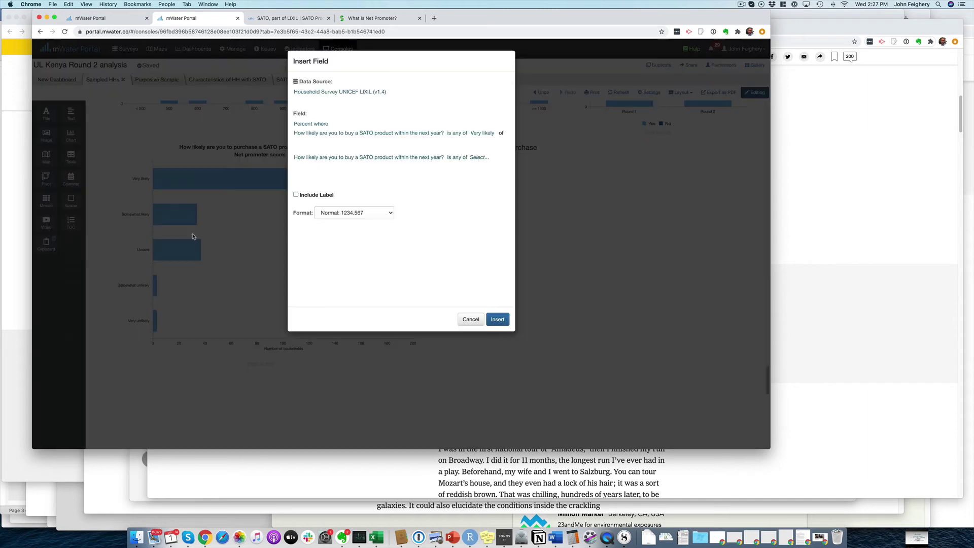
pyautogui.click(458, 158)
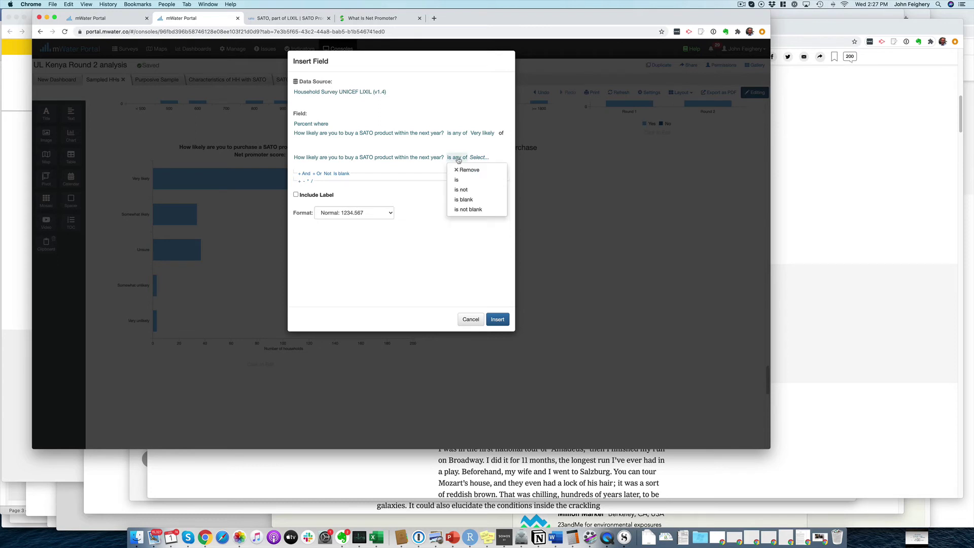
pyautogui.click(476, 211)
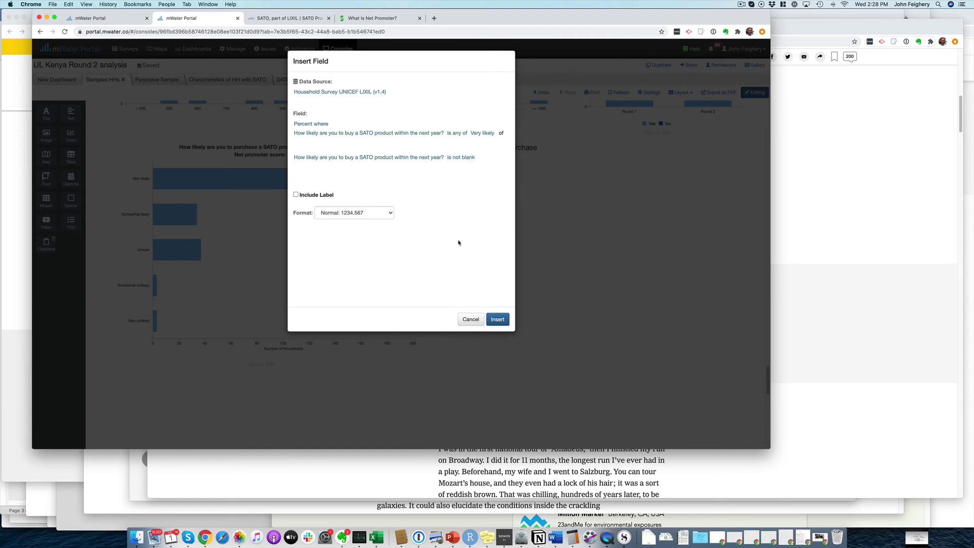
pyautogui.click(380, 212)
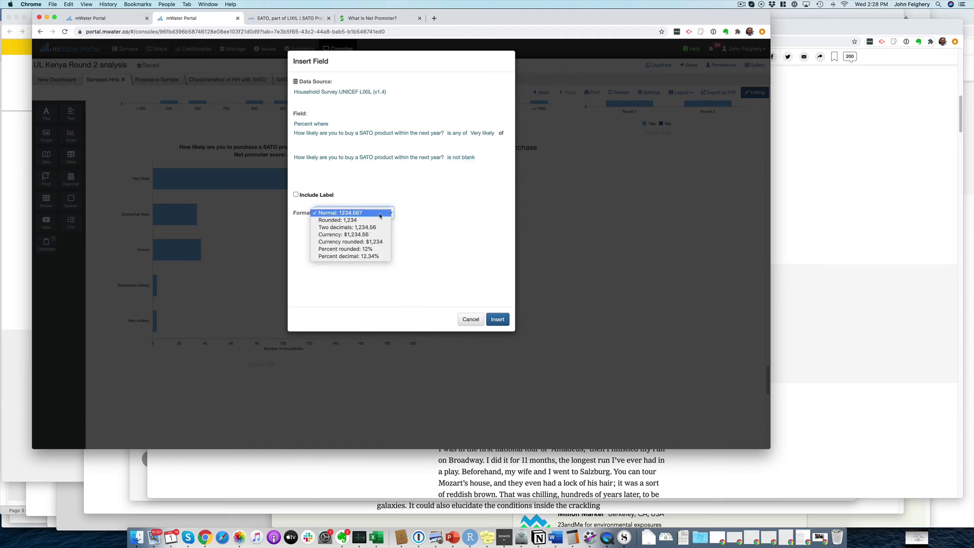
pyautogui.click(367, 251)
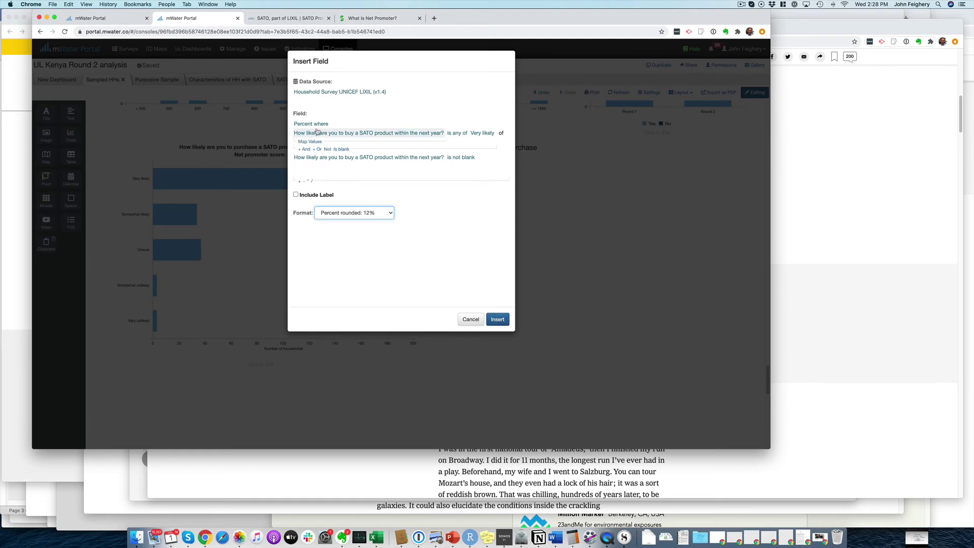
pyautogui.moveTo(328, 167)
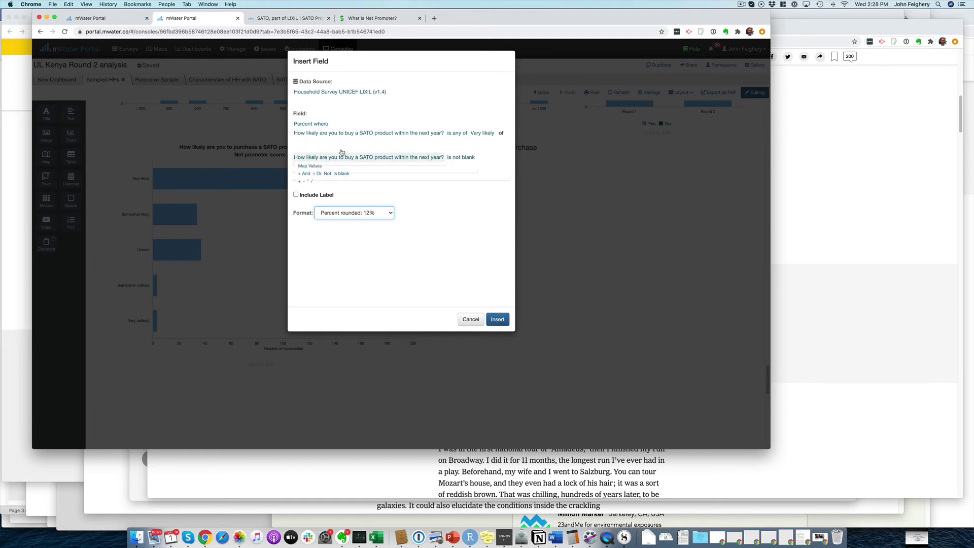
# - Check the NPS formula on the What Is Net Promoter? page and add a subtraction to the title field's expression in the console
pyautogui.click(368, 19)
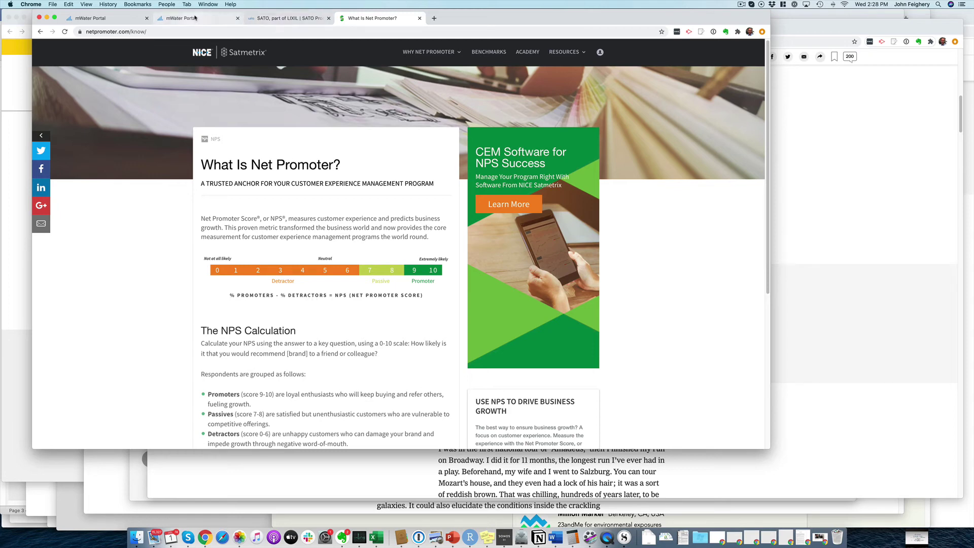
pyautogui.click(119, 21)
pyautogui.click(169, 22)
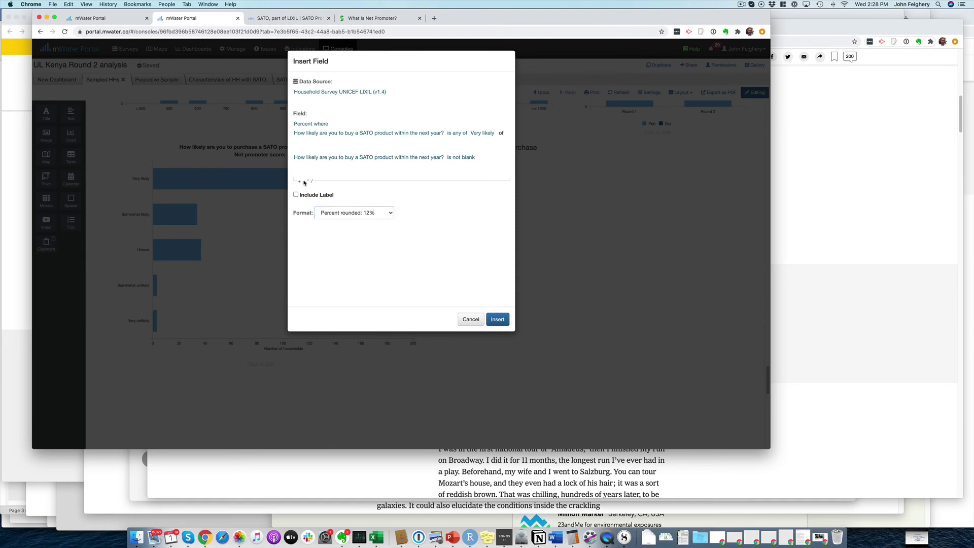
pyautogui.click(304, 182)
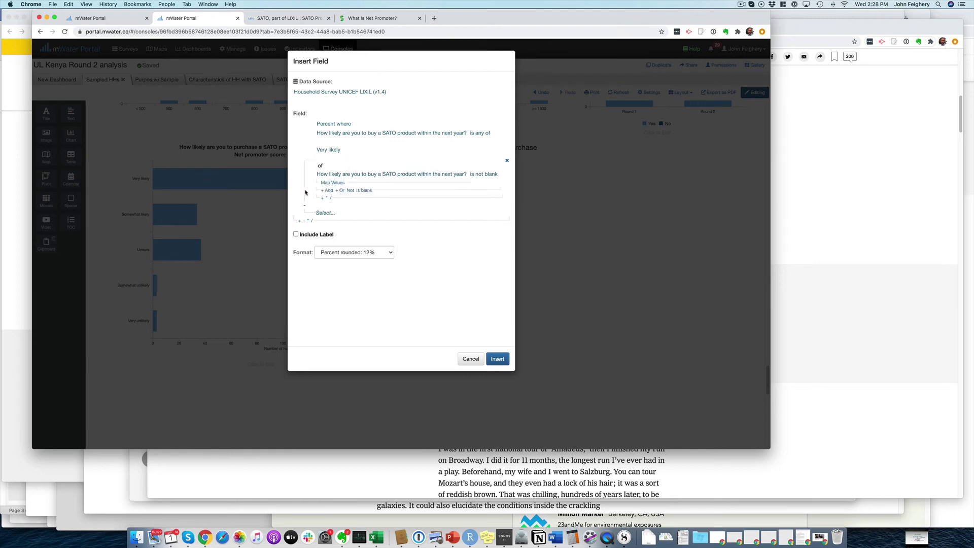
pyautogui.click(330, 216)
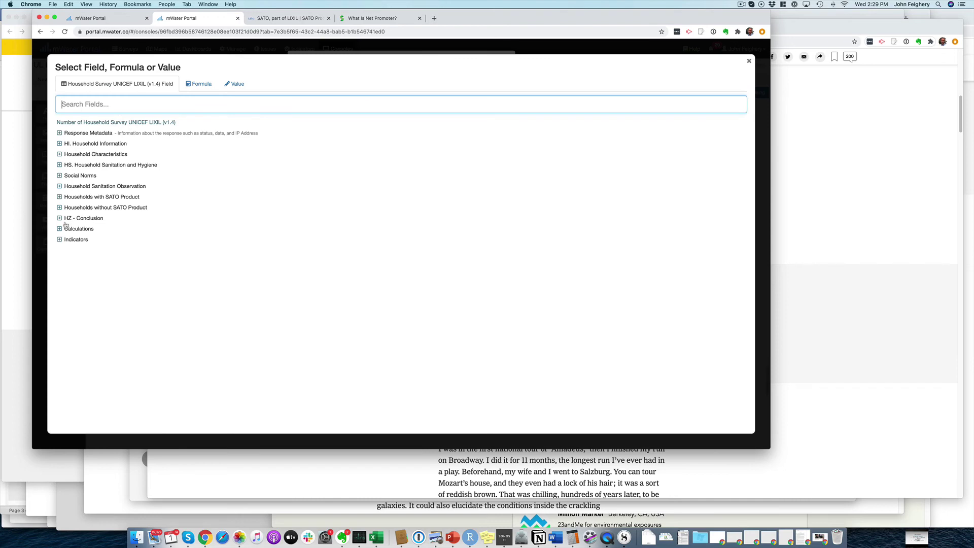
pyautogui.click(60, 208)
pyautogui.scroll(-5, 145, 298)
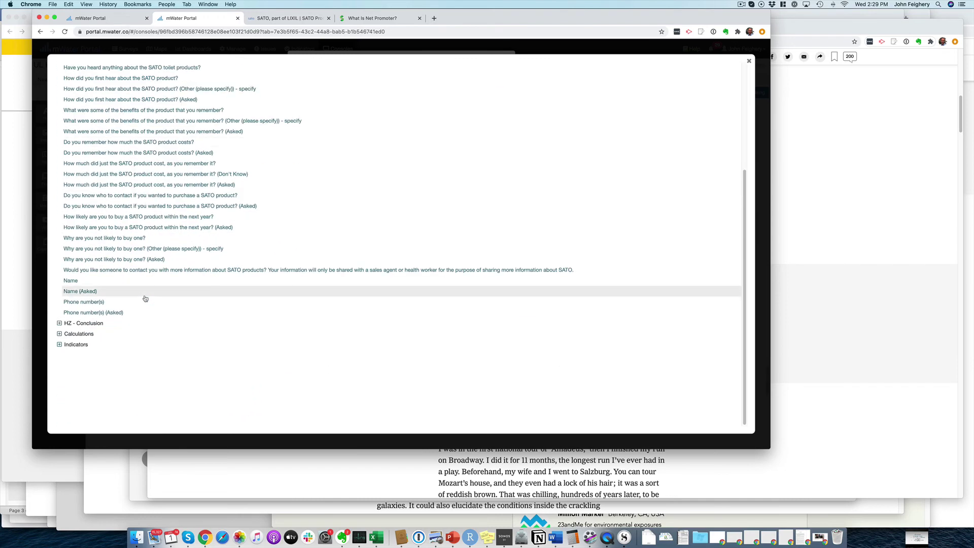
pyautogui.click(150, 220)
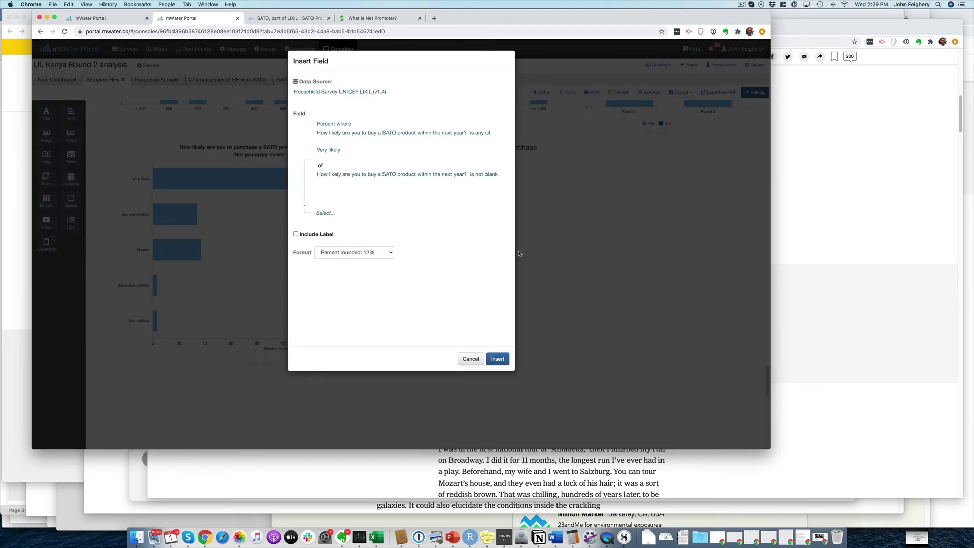
pyautogui.click(326, 213)
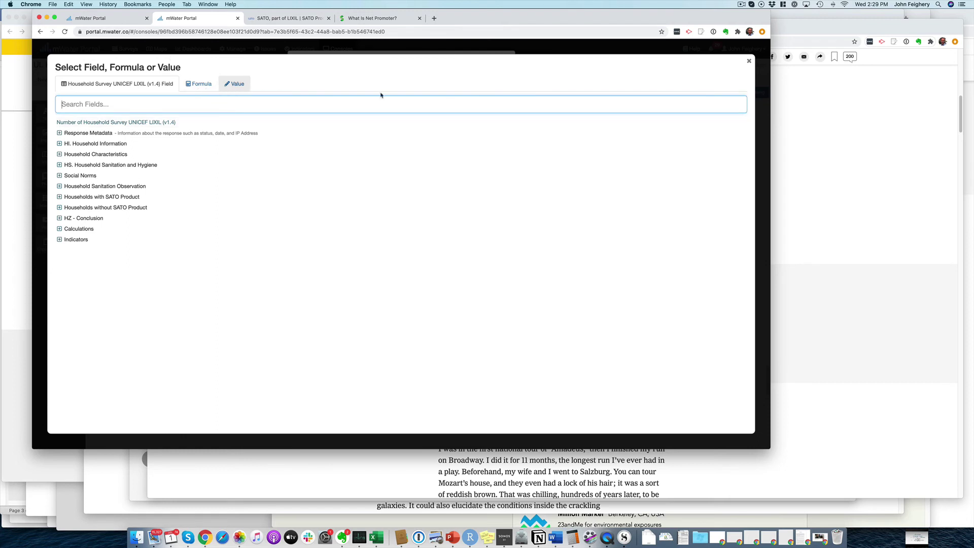
pyautogui.click(749, 61)
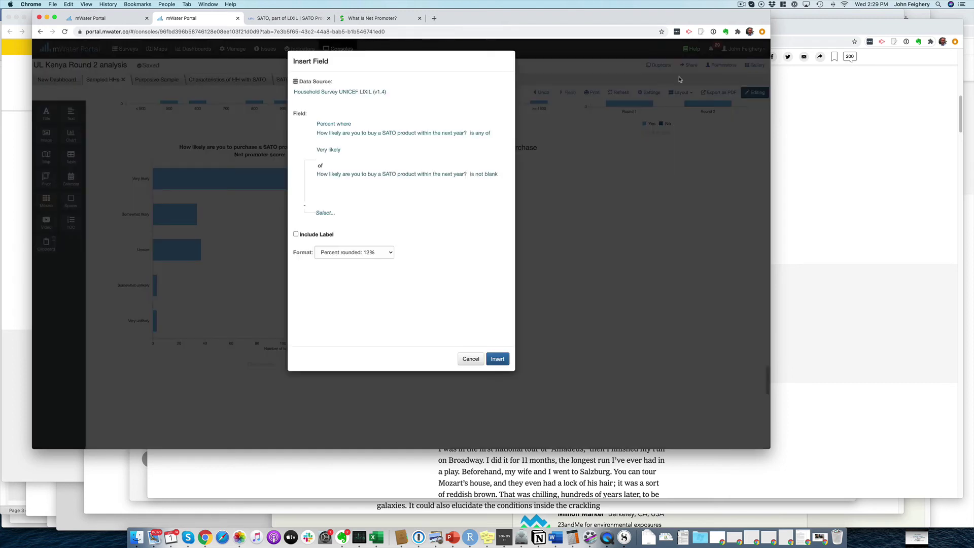
# - Use the Percent where formula as the subtracted term of the expression
pyautogui.click(325, 213)
pyautogui.click(198, 85)
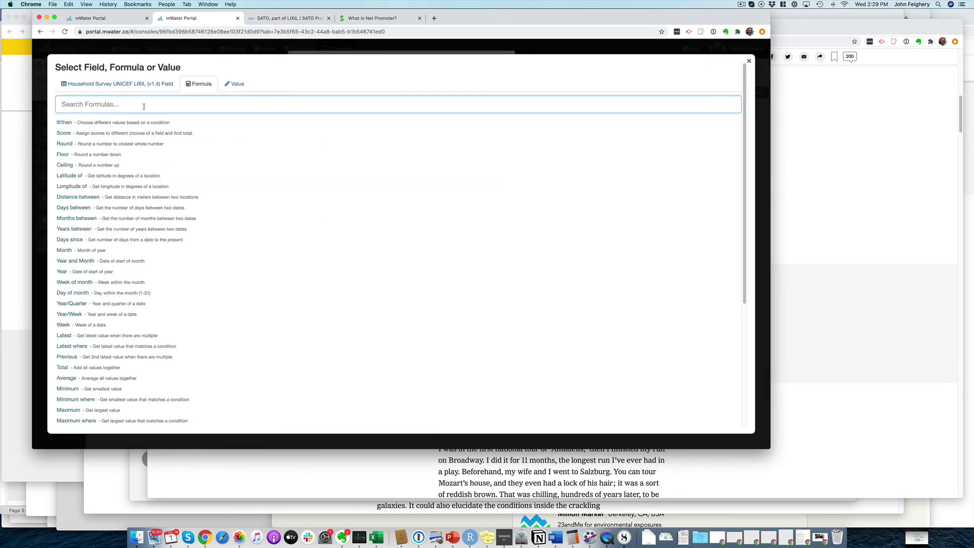
pyautogui.write('percent')
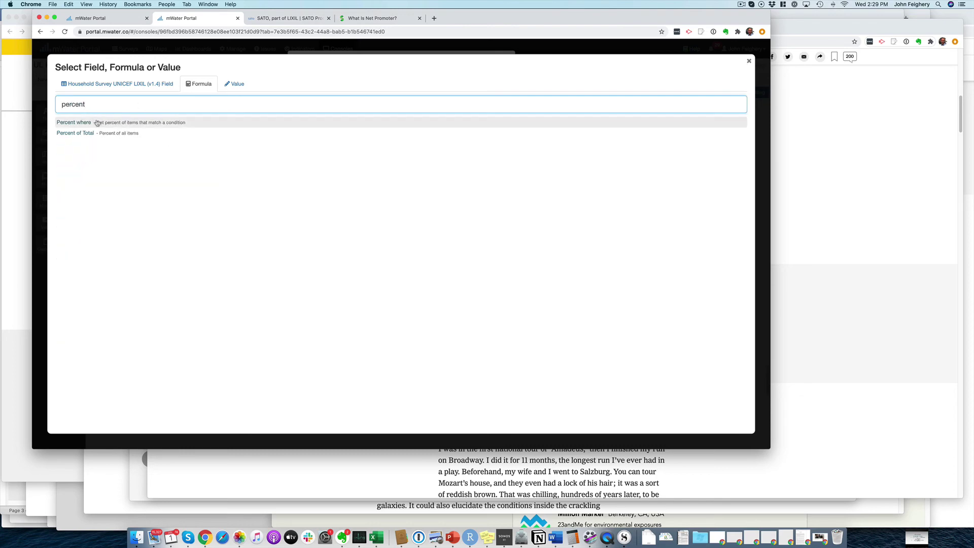
pyautogui.click(74, 123)
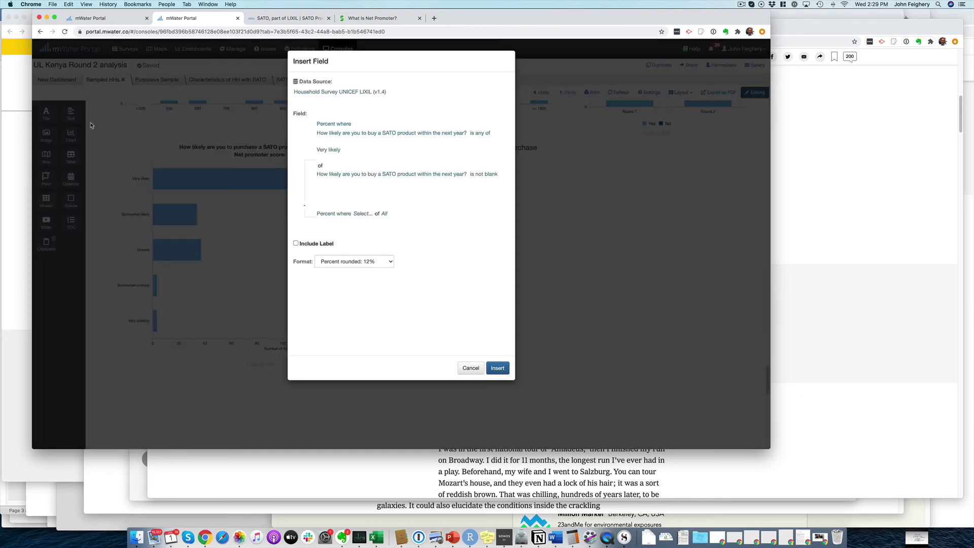
# - Set the subtracted percentage's condition to "How likely are you to buy a SATO product within the next year?" is any of Unsure, Somewhat unlikely, Very unlikely
pyautogui.click(363, 214)
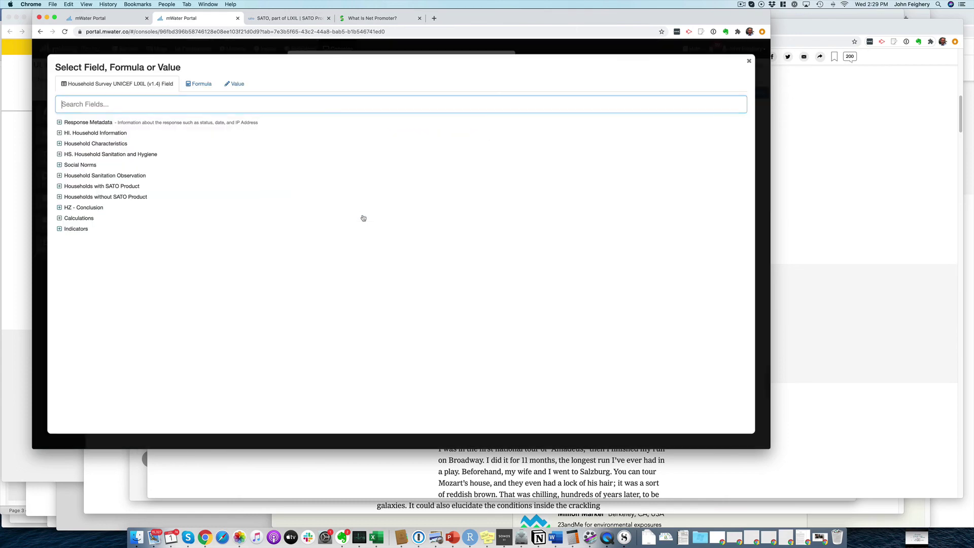
pyautogui.click(59, 197)
pyautogui.scroll(-3, 160, 272)
pyautogui.click(161, 271)
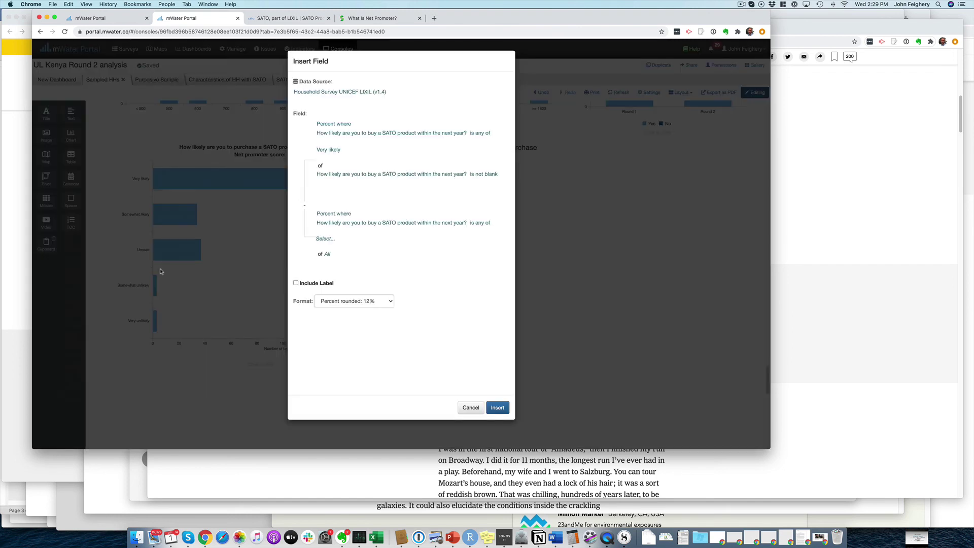
pyautogui.click(327, 239)
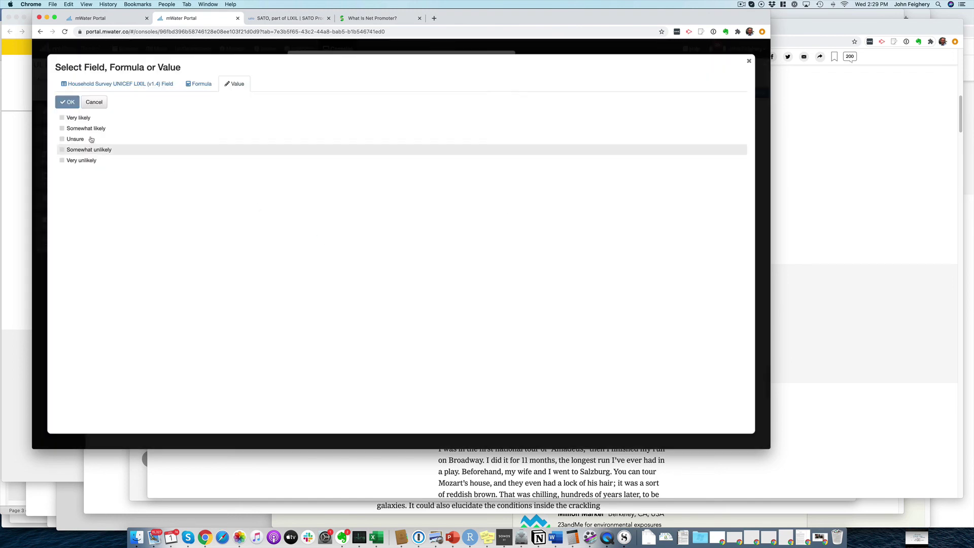
pyautogui.click(63, 140)
pyautogui.click(63, 150)
pyautogui.click(62, 160)
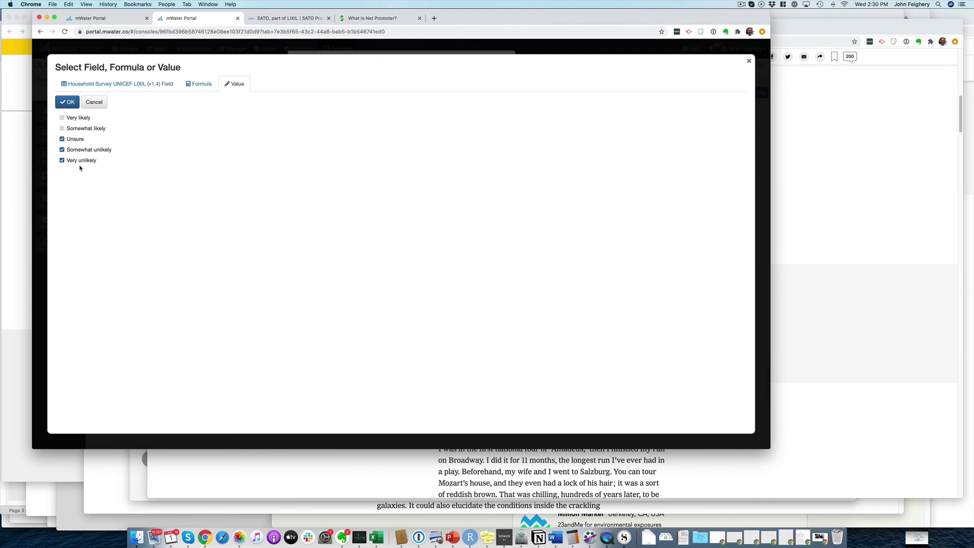
pyautogui.click(71, 103)
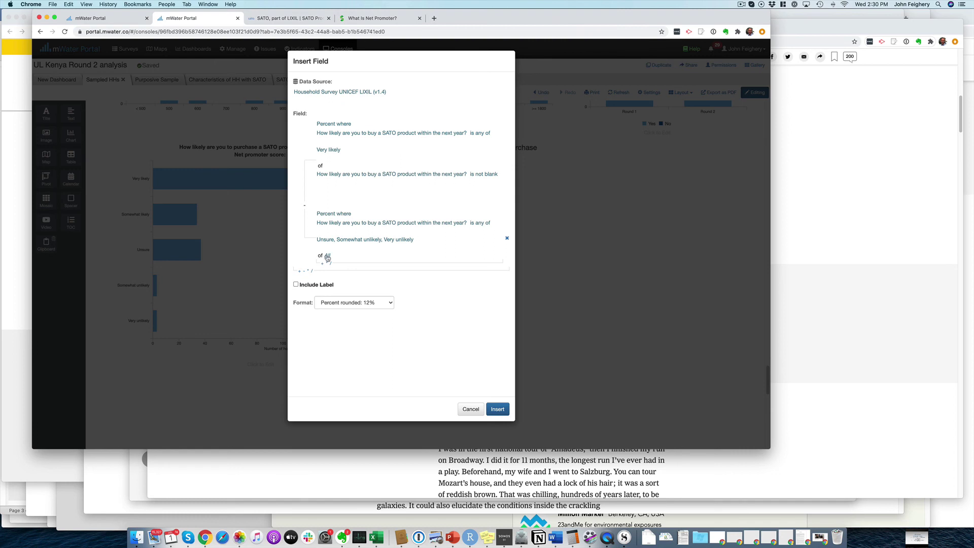
# - Limit the subtracted percentage's base to responses where the same SATO purchase-likelihood question is not blank, and insert the field into the chart title
pyautogui.click(328, 257)
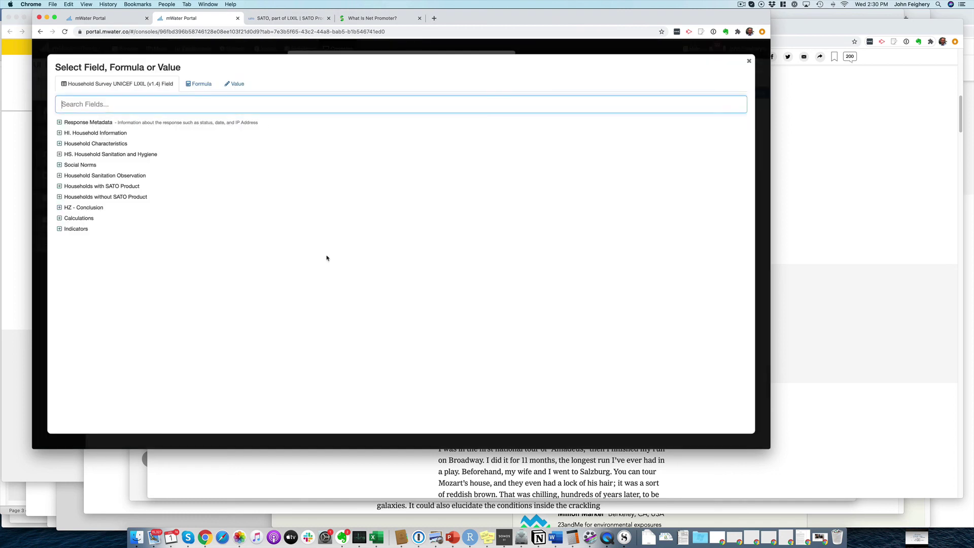
pyautogui.click(60, 197)
pyautogui.scroll(-3, 109, 284)
pyautogui.click(110, 298)
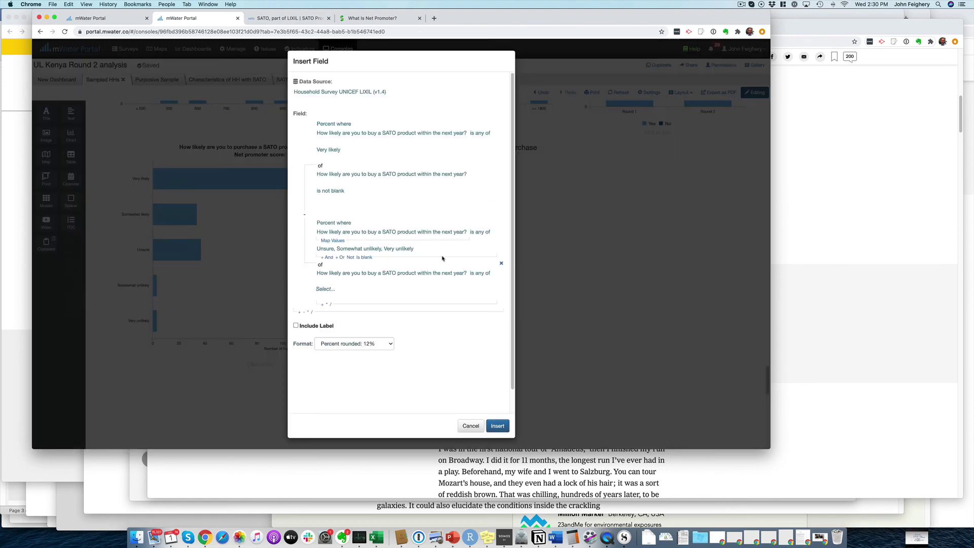
pyautogui.click(479, 274)
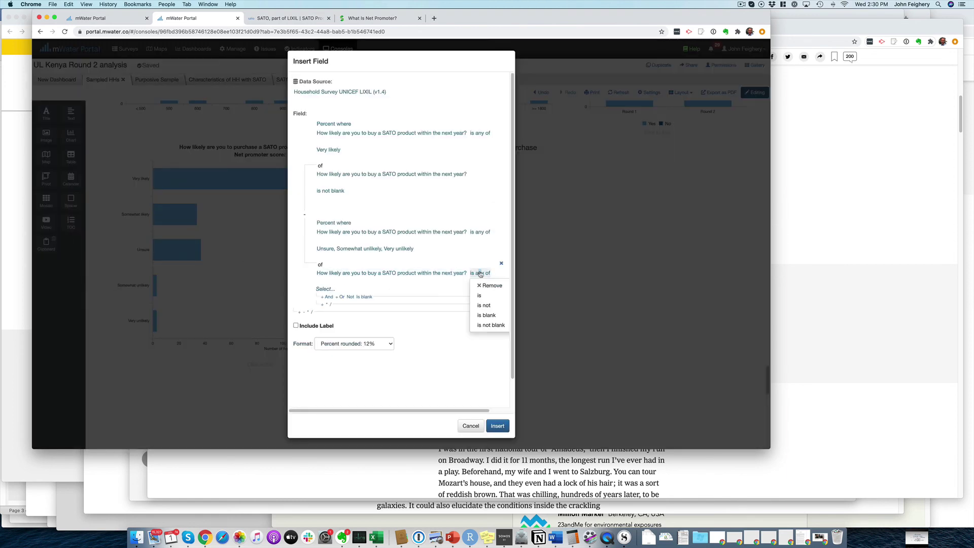
pyautogui.click(494, 326)
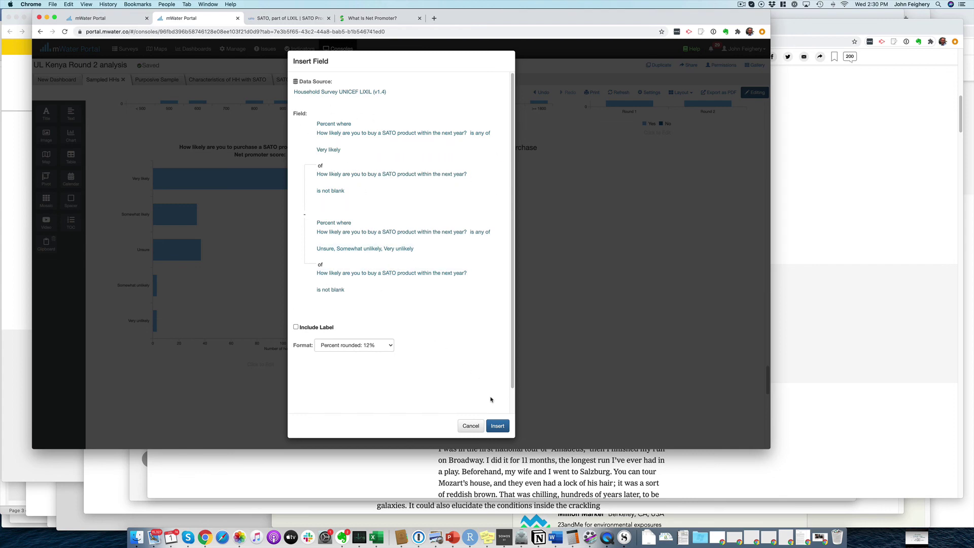
pyautogui.click(501, 429)
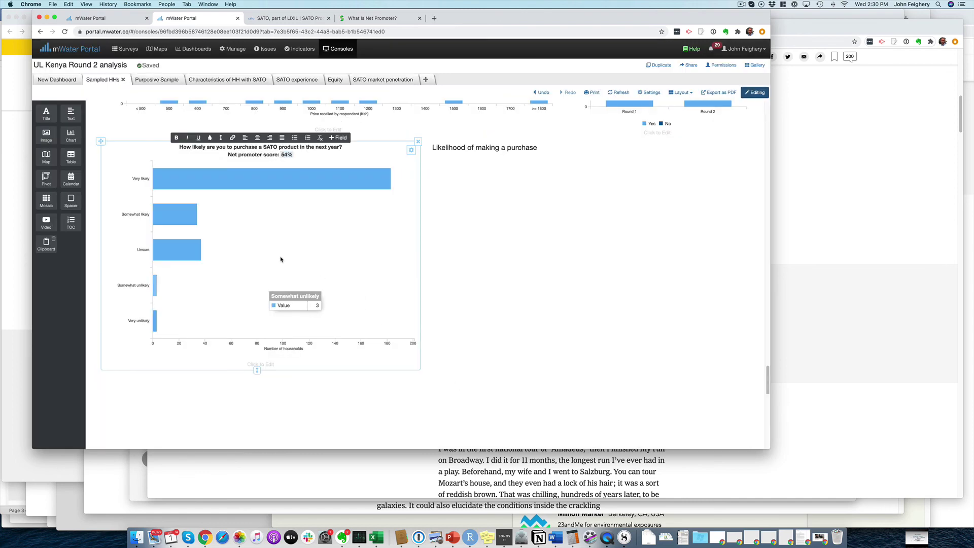
pyautogui.moveTo(288, 179)
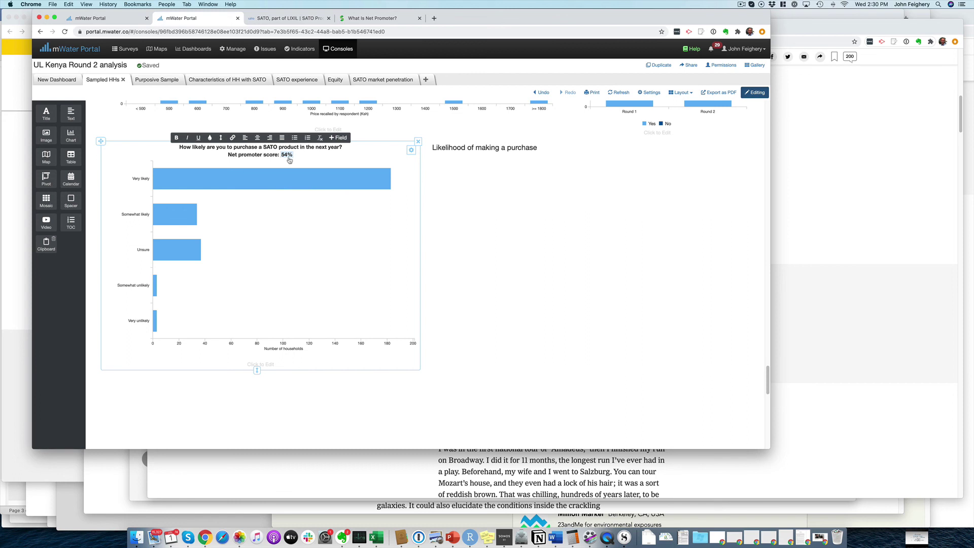